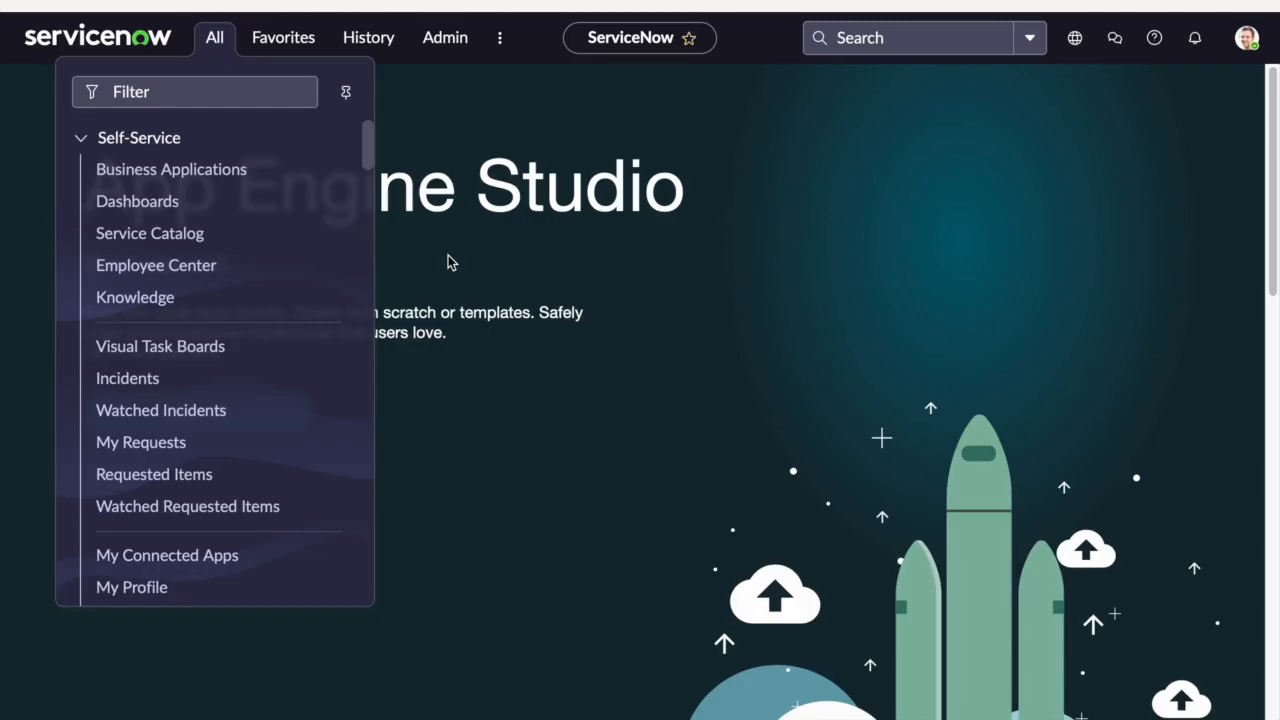
Search the application navigator for case modules, then clear the filter
{"action": "left_click", "coordinate": [448, 262]}
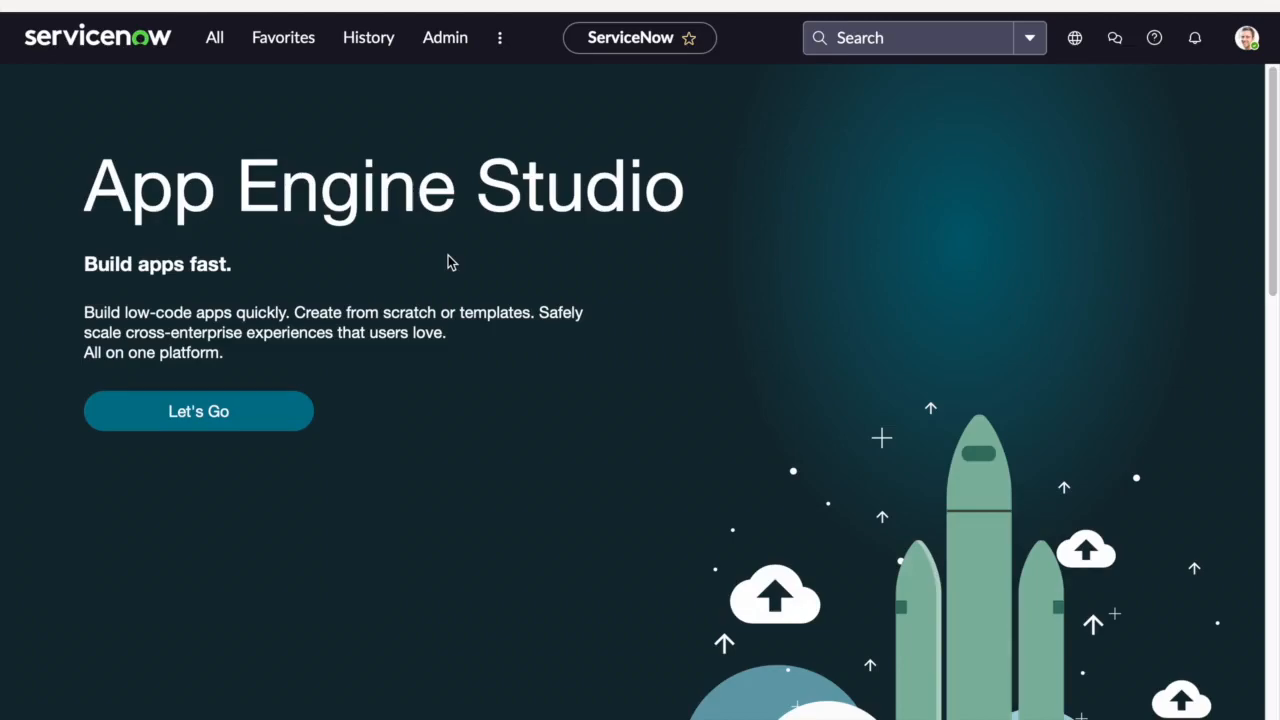
{"action": "left_click", "coordinate": [216, 38]}
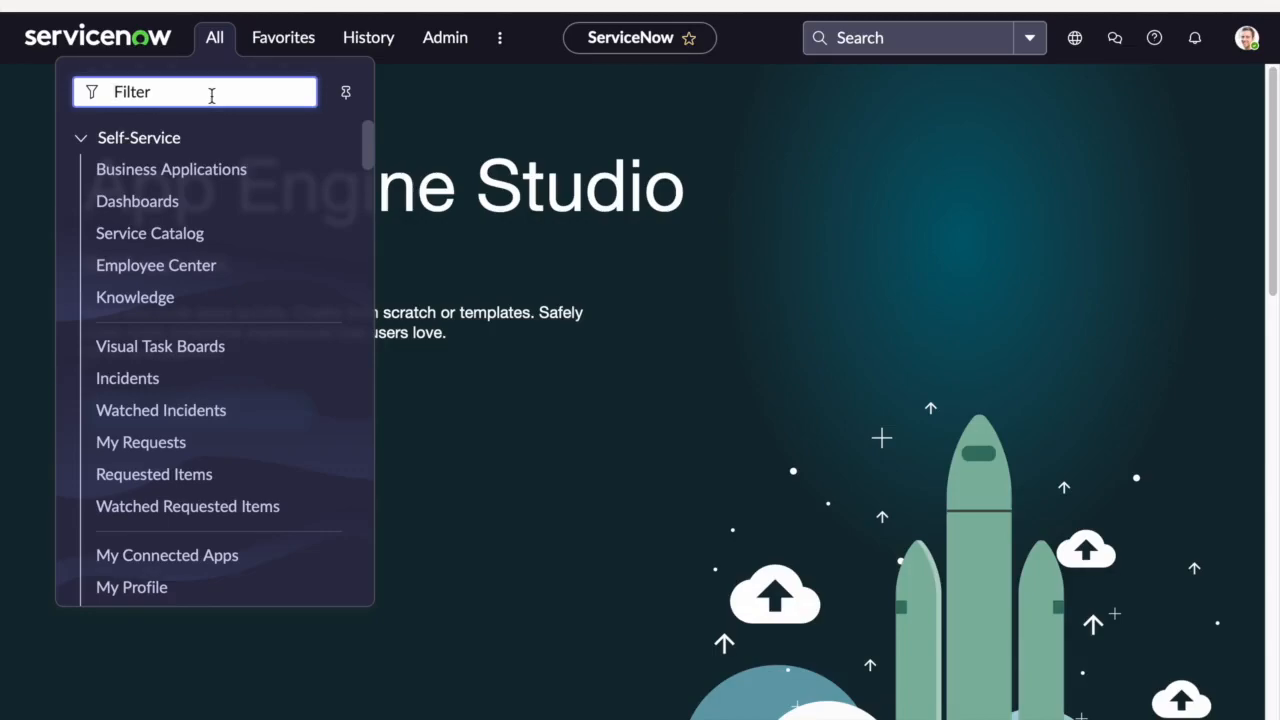
{"action": "type", "text": "case"}
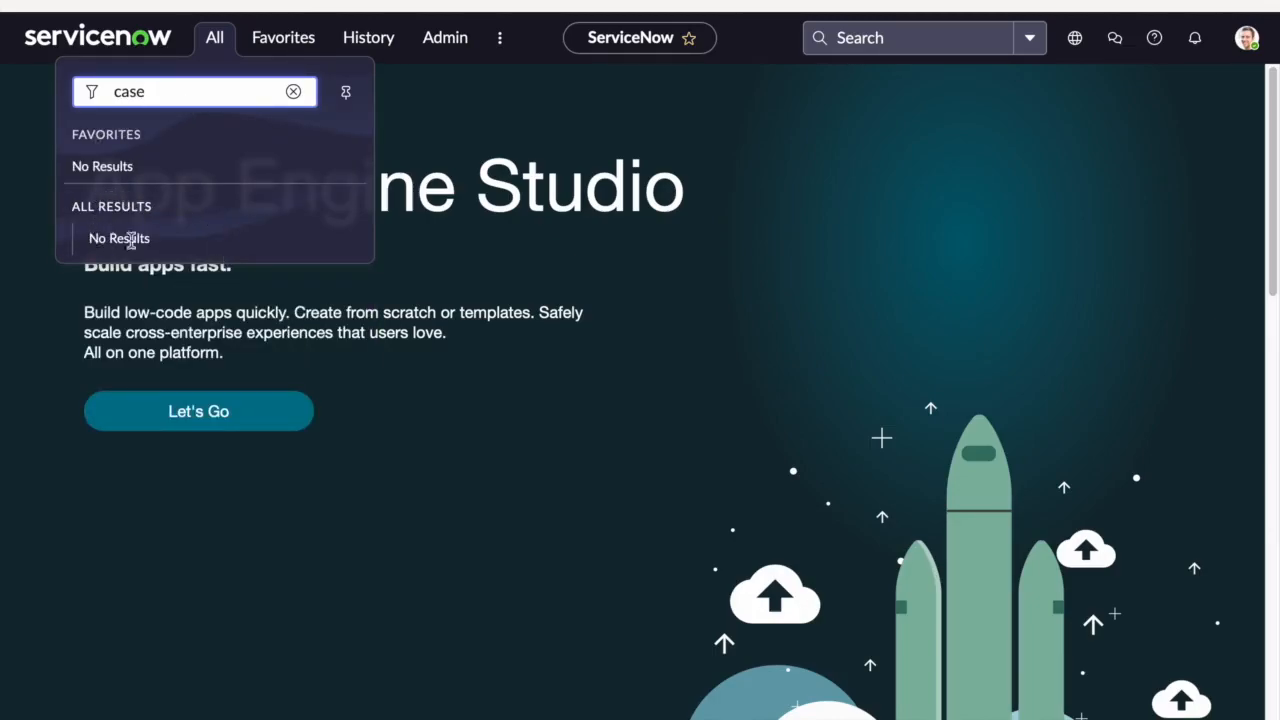
{"action": "left_click", "coordinate": [293, 92]}
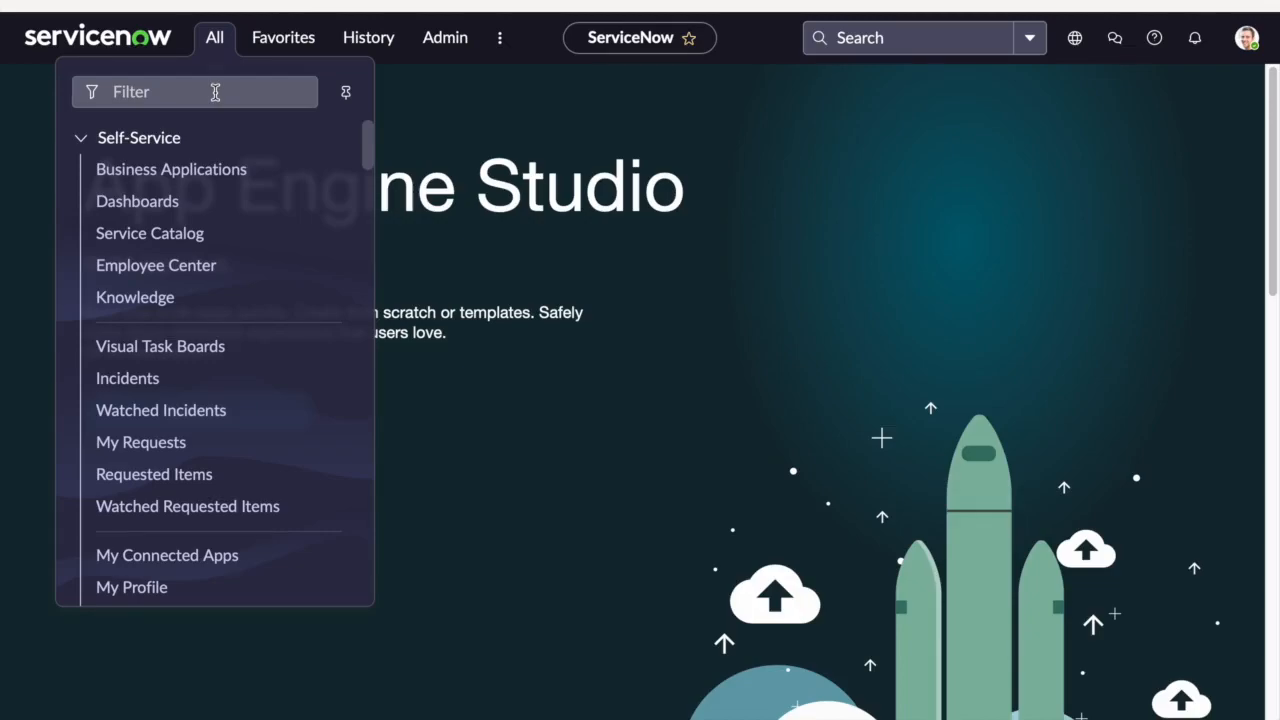
Open the Plugins page from System Definition and search all applications for "customer Service management"
{"action": "left_click", "coordinate": [215, 92]}
{"action": "type", "text": "plugins"}
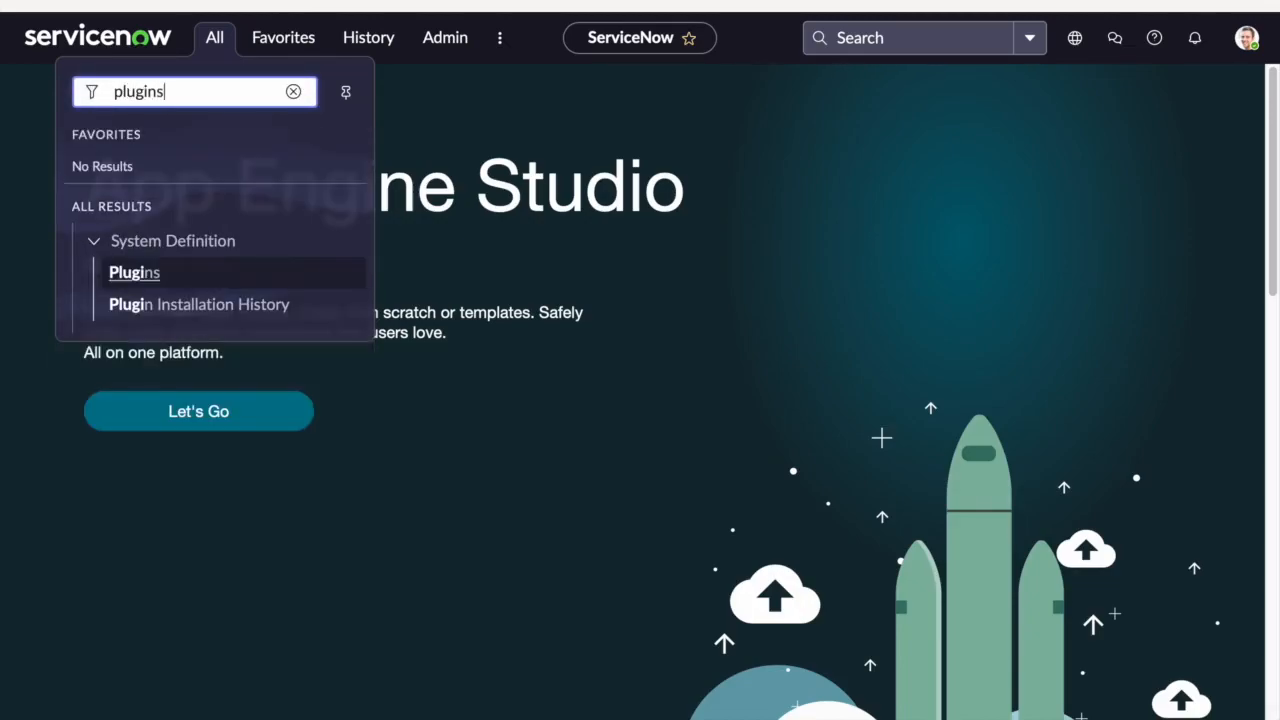
{"action": "left_click", "coordinate": [171, 286]}
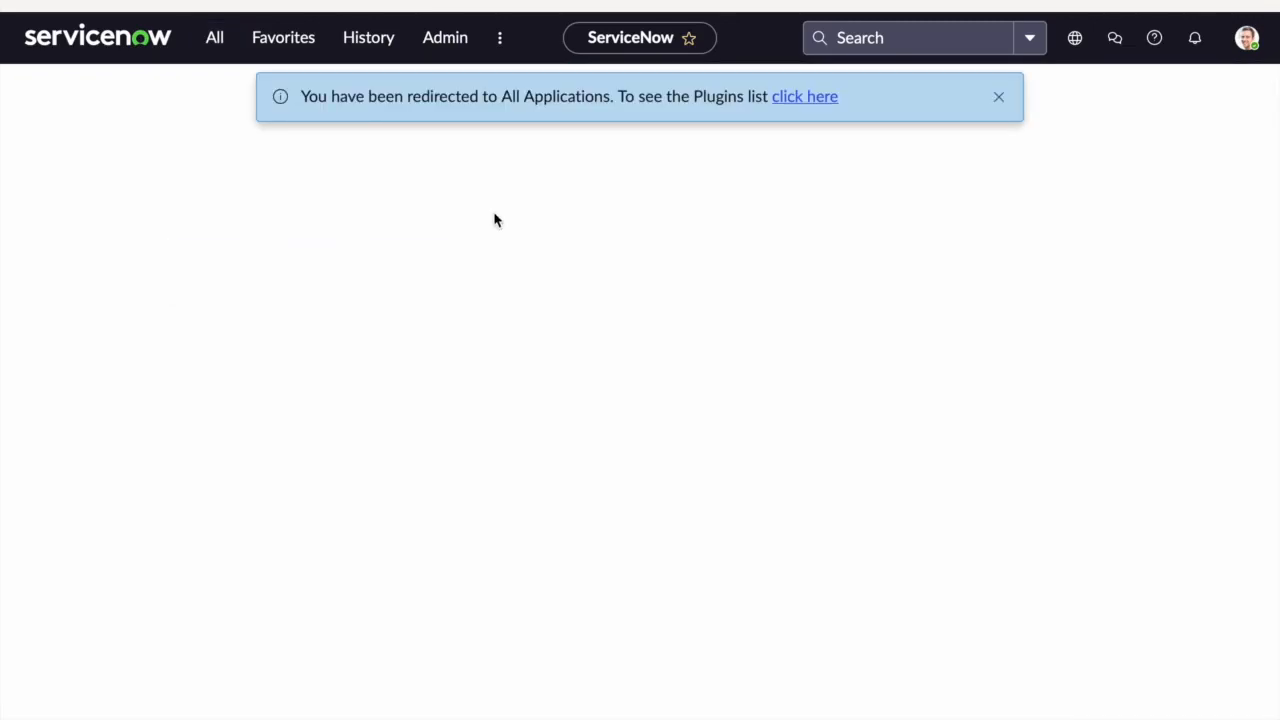
{"action": "type", "text": "customer serv"}
{"action": "type", "text": " management"}
{"action": "scroll", "coordinate": [1274, 414], "scroll_direction": "down", "scroll_amount": 20}
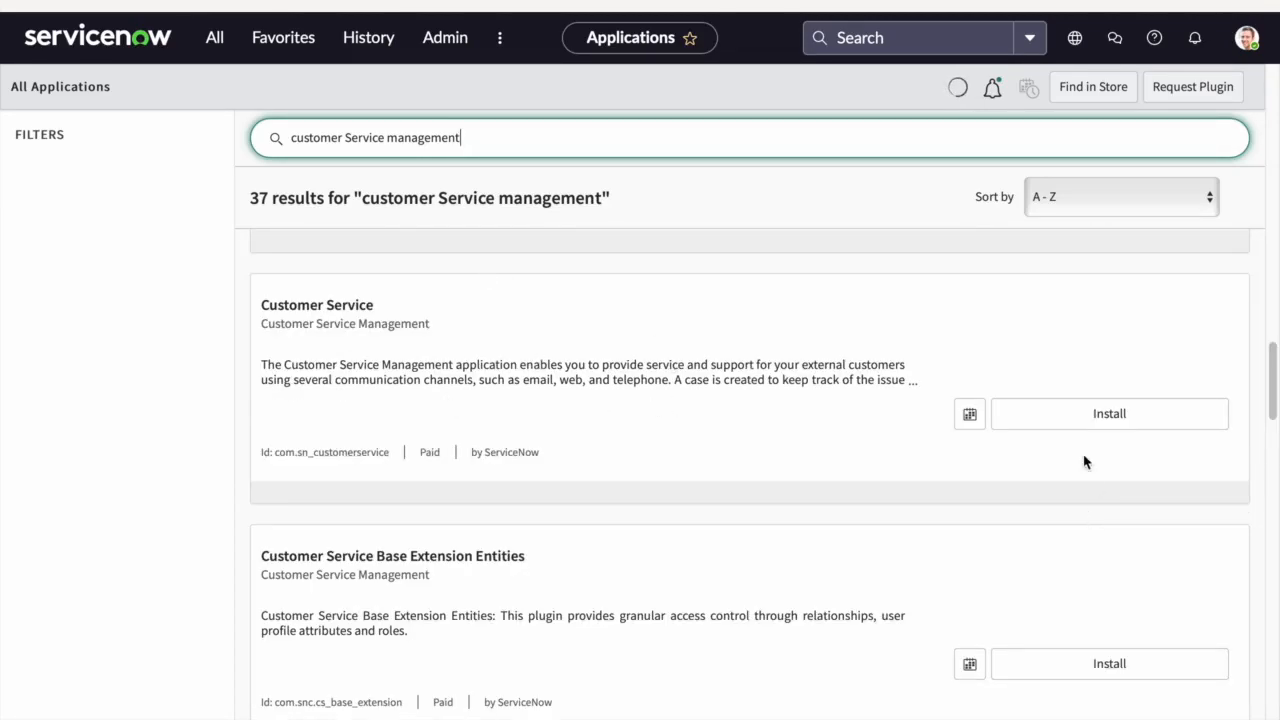
Install and activate the Customer Service plugin, and close the activation dialog
{"action": "left_click", "coordinate": [1083, 415]}
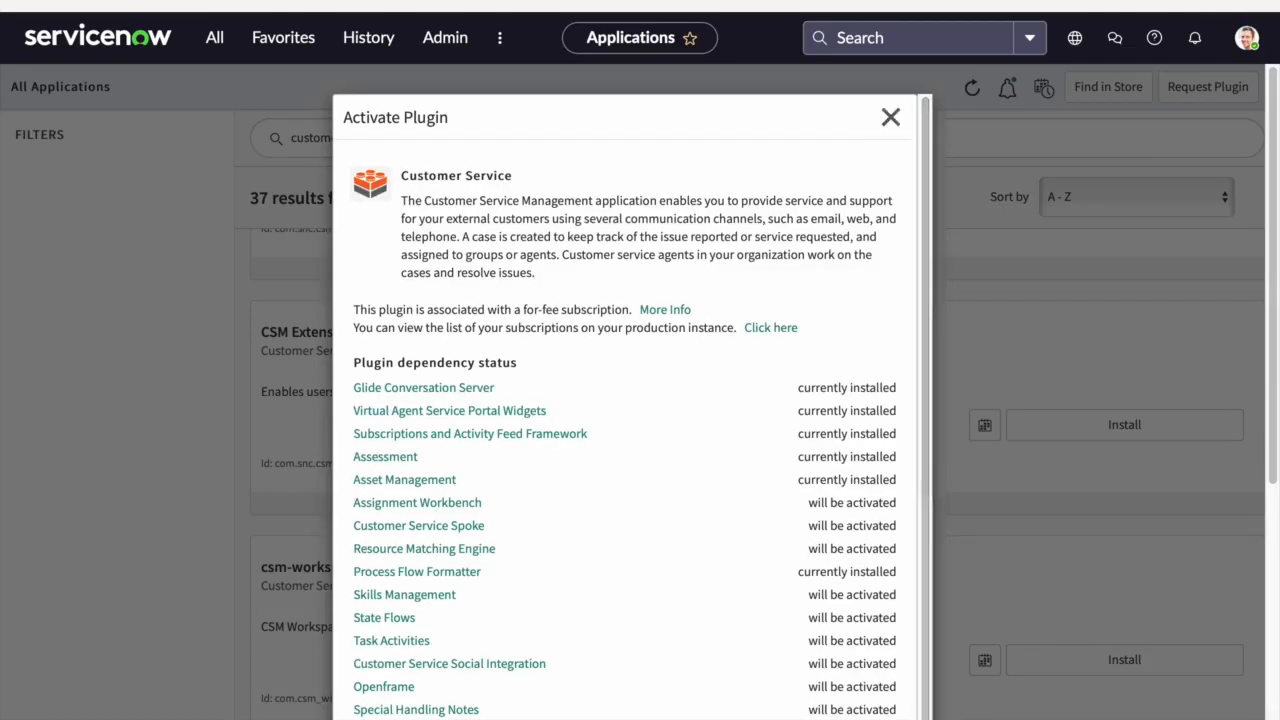
{"action": "scroll", "coordinate": [845, 600], "scroll_direction": "down", "scroll_amount": 10}
{"action": "left_click", "coordinate": [848, 692]}
{"action": "left_click", "coordinate": [828, 257]}
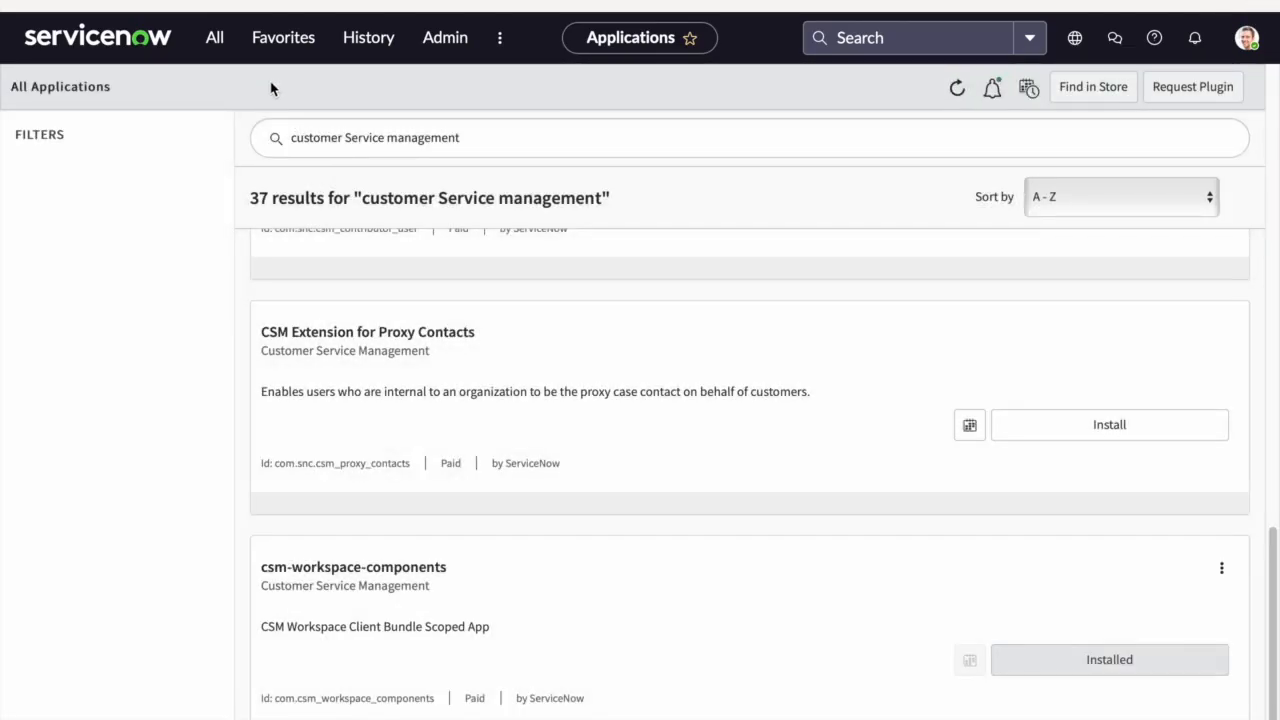
Filter the navigator for "case" and bring up a new Customer Service case record
{"action": "left_click", "coordinate": [215, 38]}
{"action": "type", "text": "case"}
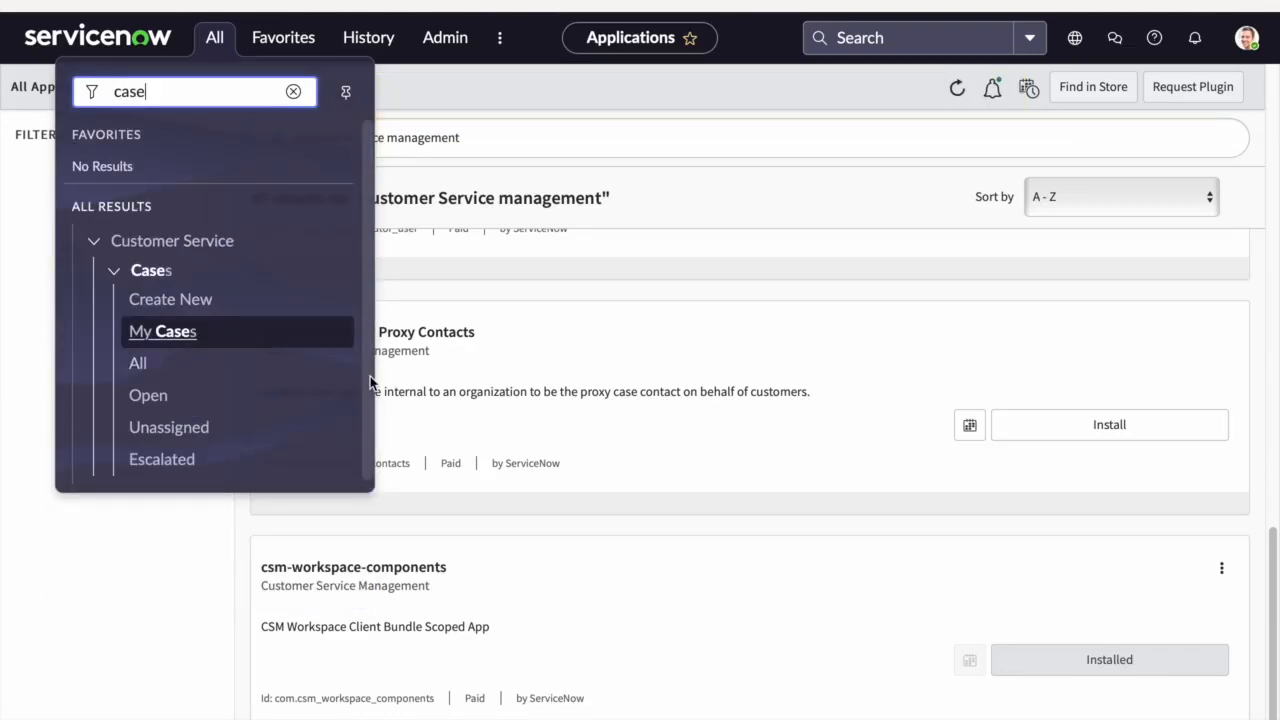
{"action": "left_click", "coordinate": [170, 360]}
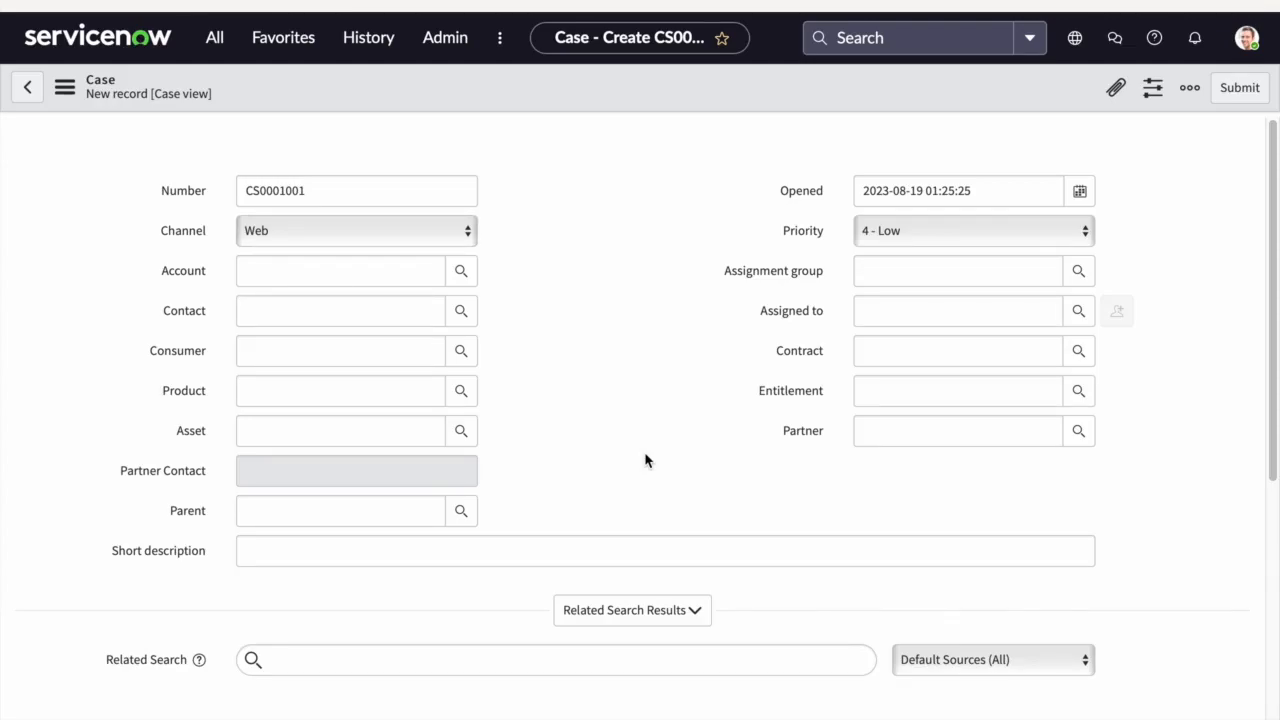
Examine the Channel options available on the new case form, leaving Web selected
{"action": "left_click", "coordinate": [1003, 436]}
{"action": "left_click", "coordinate": [1157, 502]}
{"action": "left_click", "coordinate": [266, 236]}
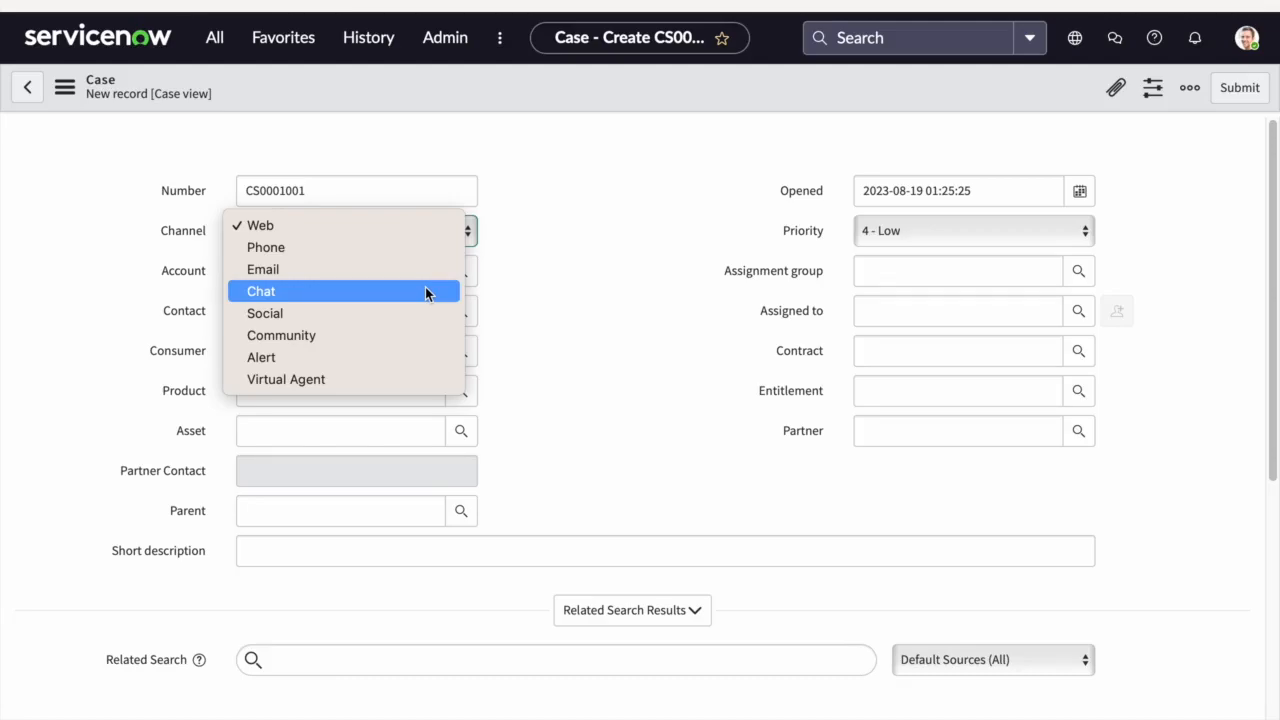
{"action": "left_click", "coordinate": [586, 300]}
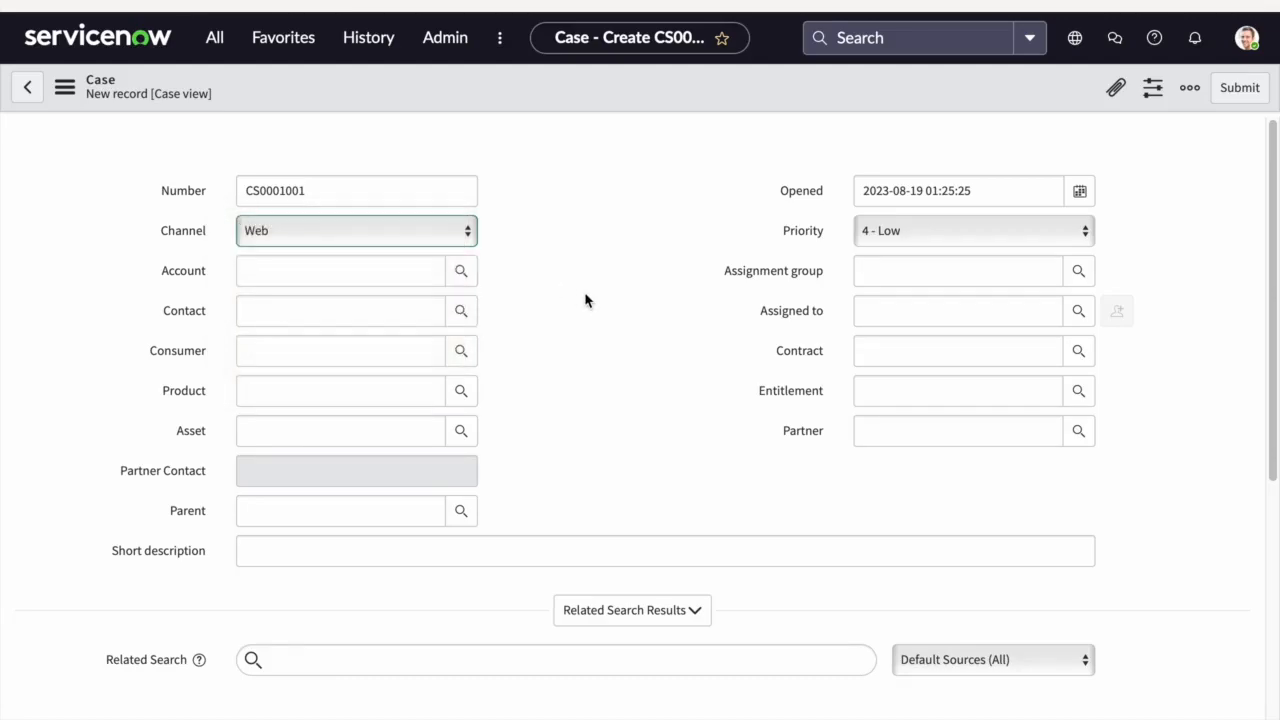
Examine the Account, Contact, Consumer, Product and Asset fields on the new case form
{"action": "left_click", "coordinate": [423, 276]}
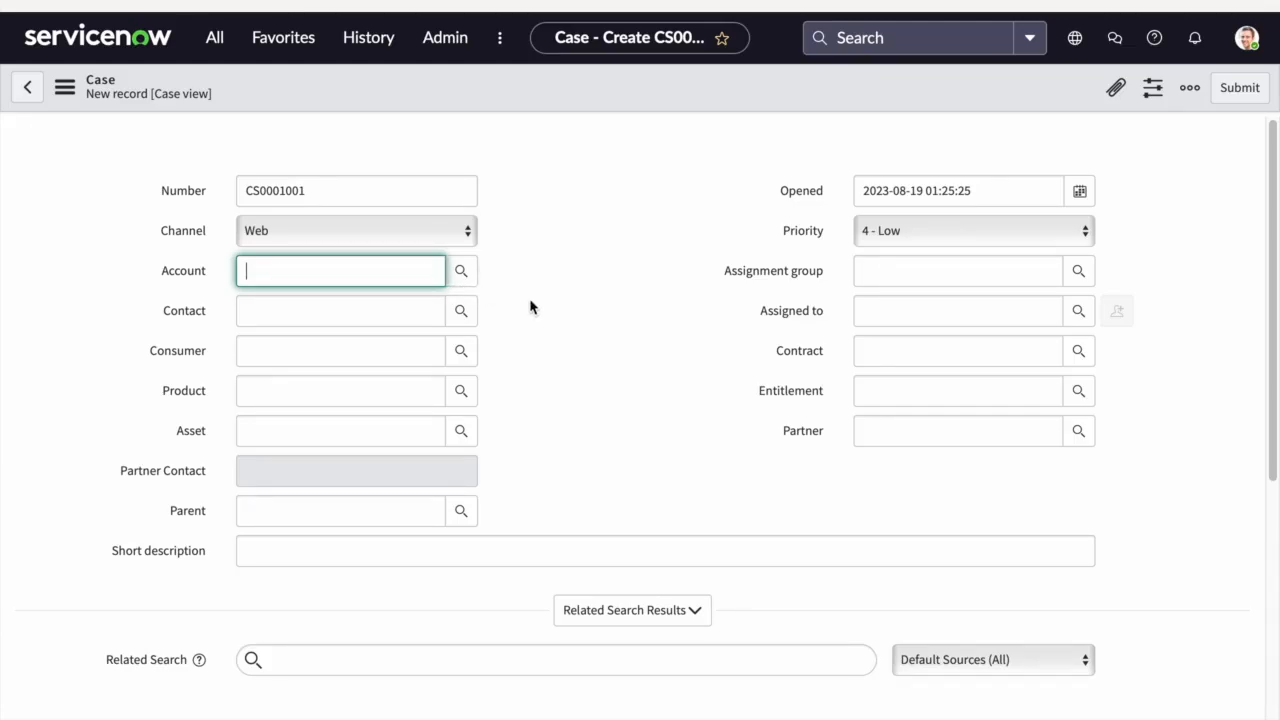
{"action": "left_click", "coordinate": [383, 306]}
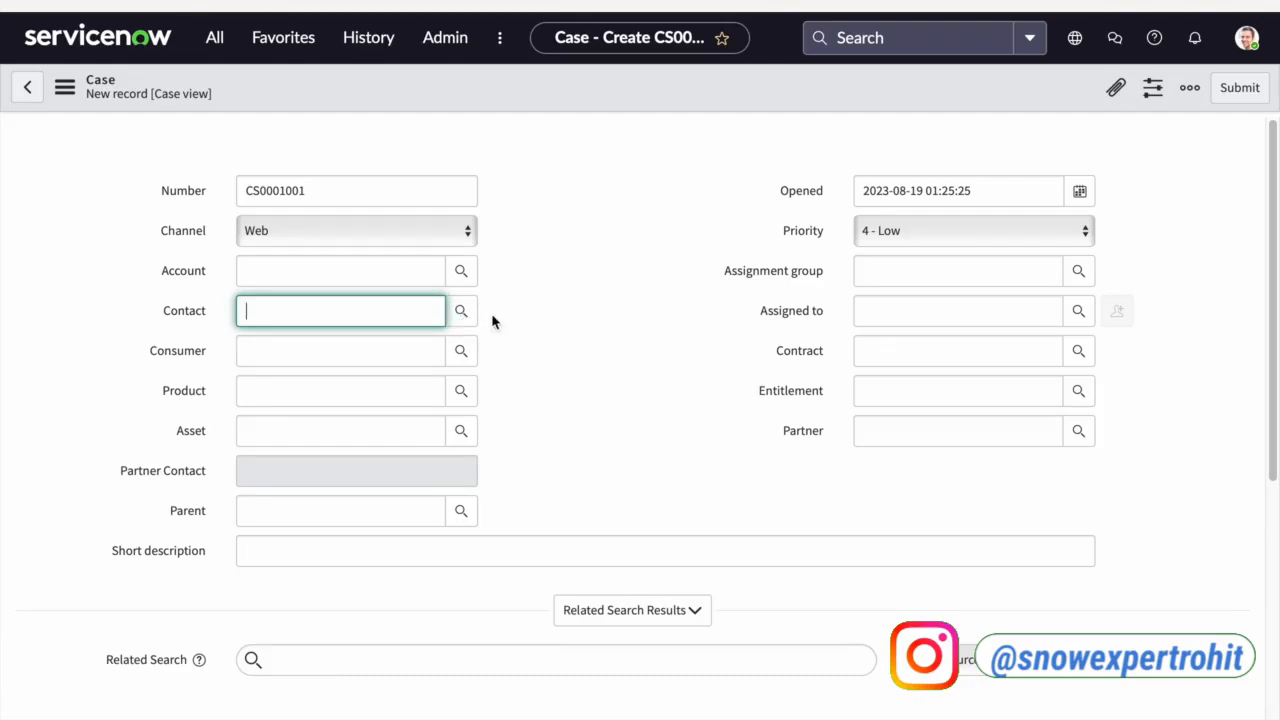
{"action": "left_click", "coordinate": [535, 332]}
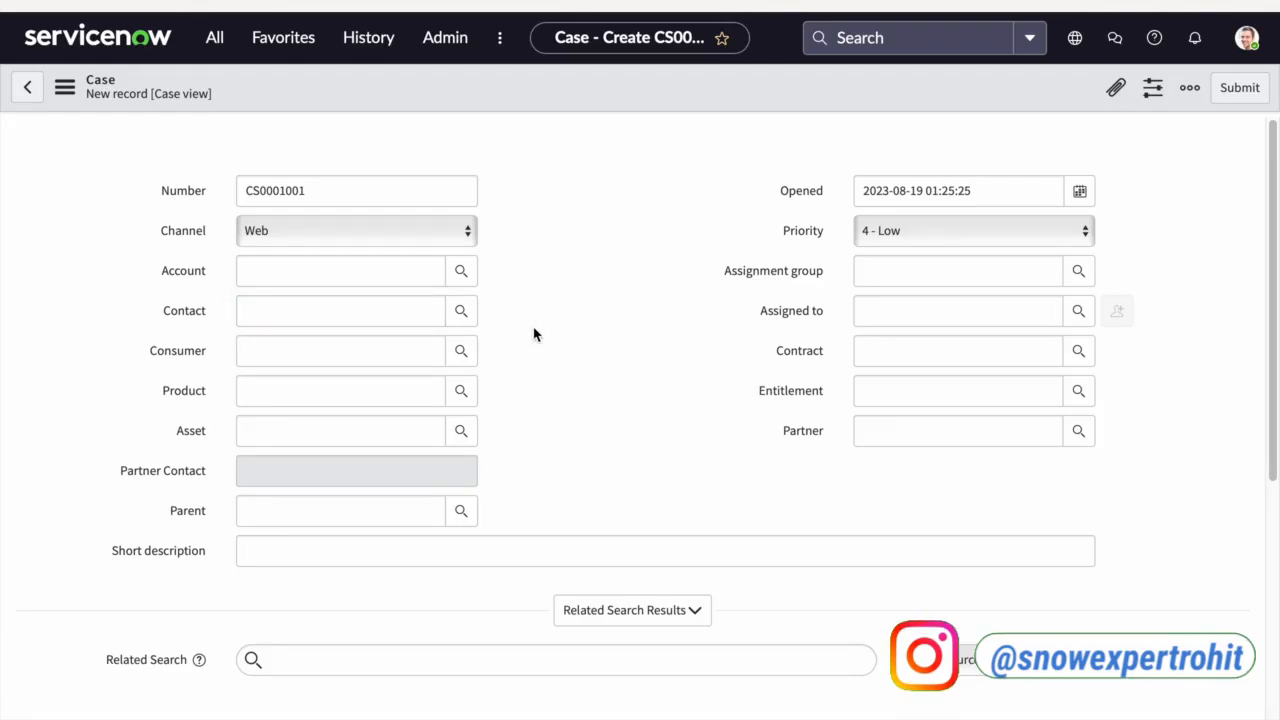
{"action": "left_click", "coordinate": [255, 351]}
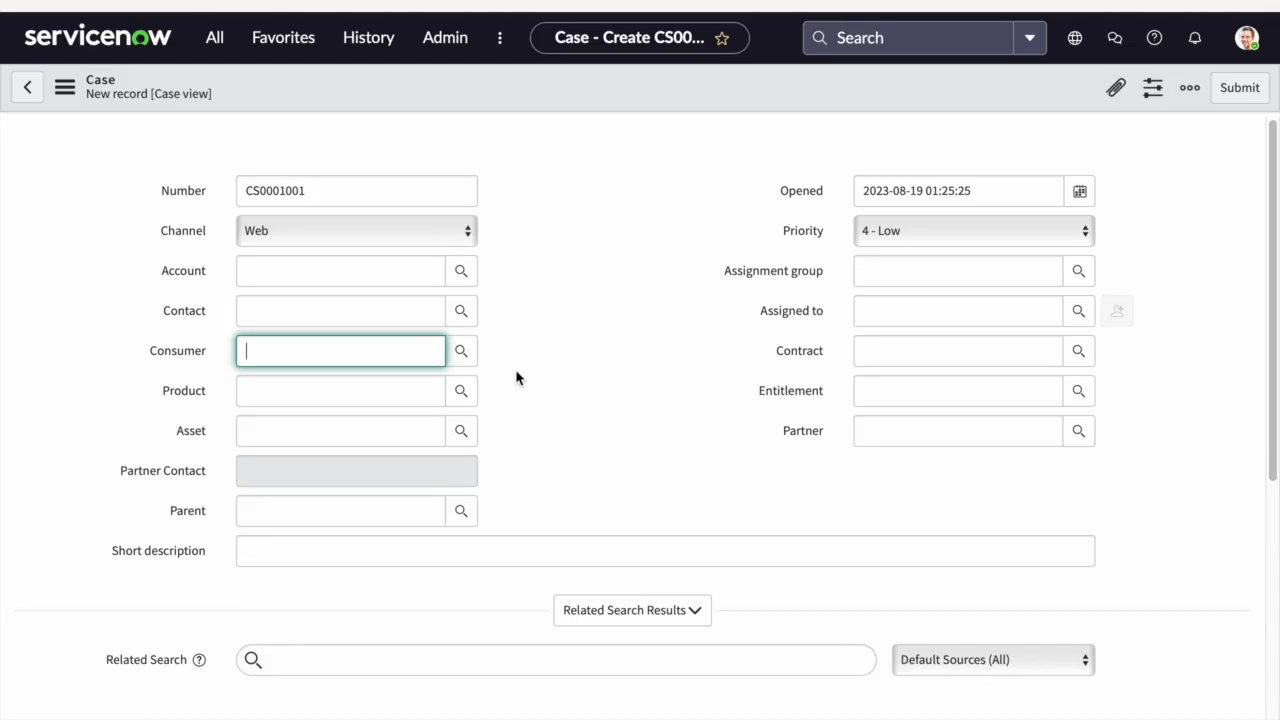
{"action": "left_click", "coordinate": [314, 398]}
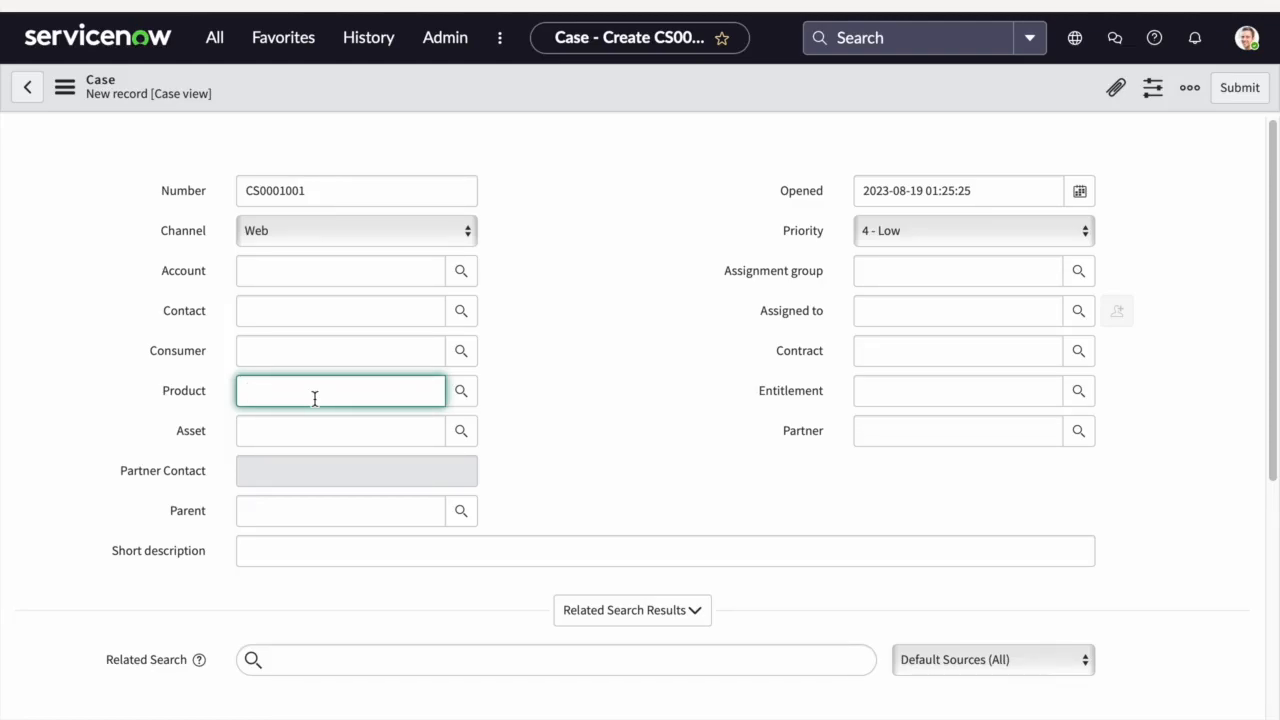
{"action": "left_click", "coordinate": [310, 432]}
Examine the Assignment group, Contract, Entitlement and Partner fields on the new case form
{"action": "left_click", "coordinate": [776, 277]}
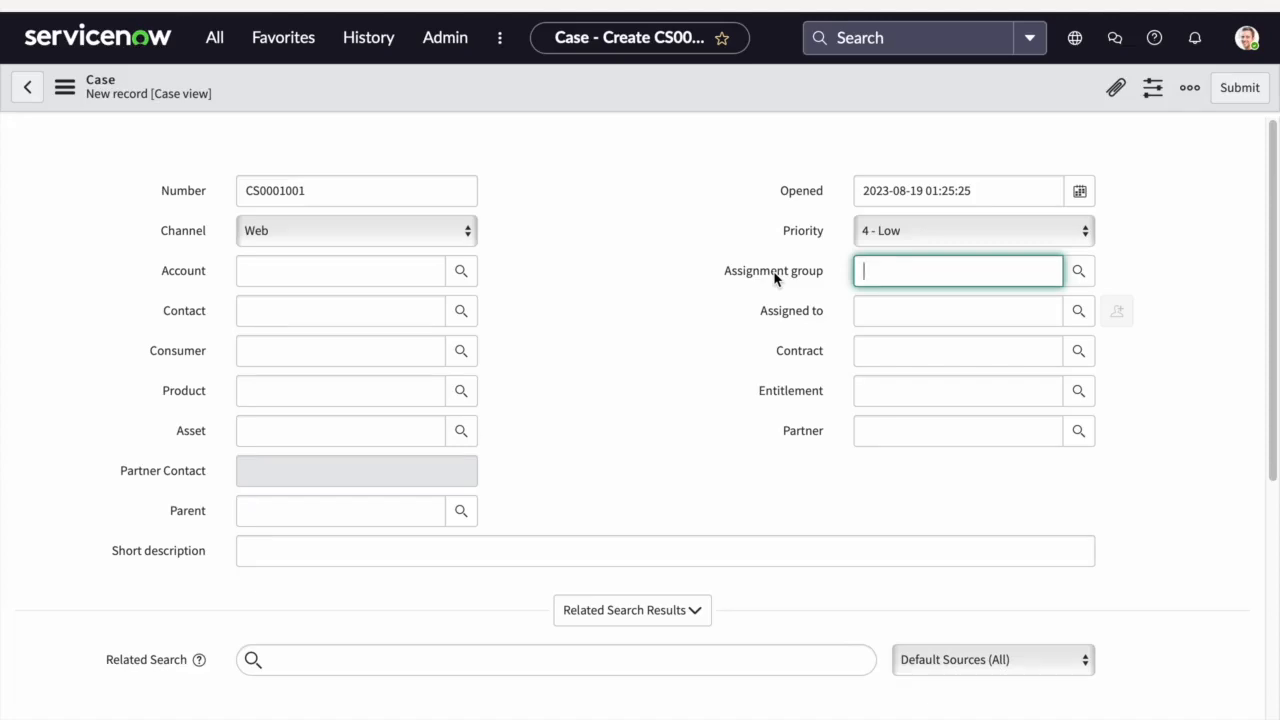
{"action": "left_click", "coordinate": [800, 356]}
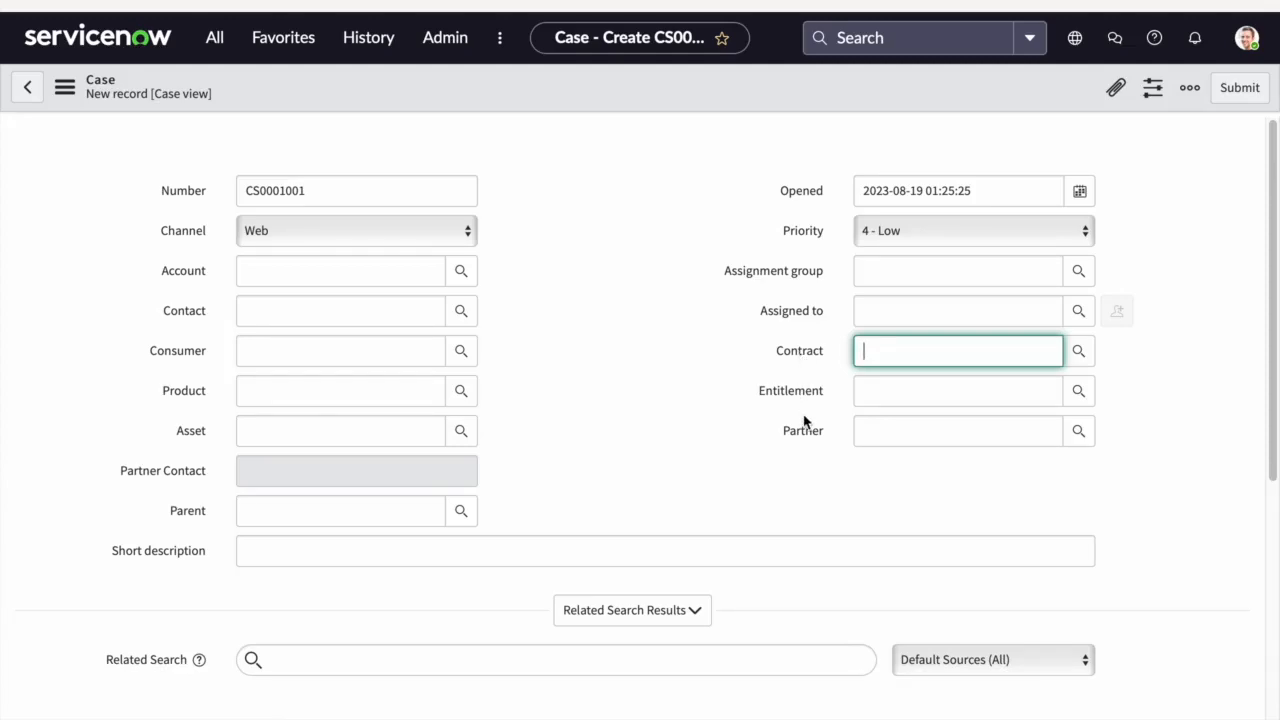
{"action": "left_click", "coordinate": [804, 395]}
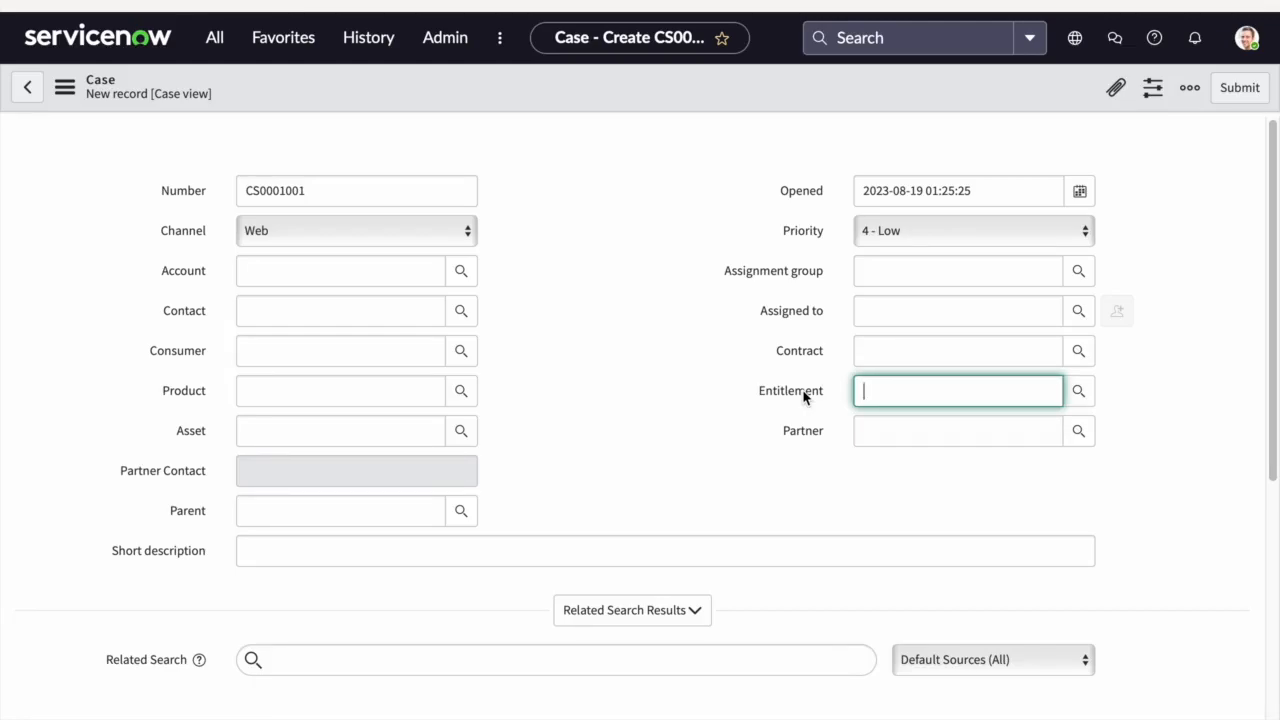
{"action": "left_click", "coordinate": [805, 432]}
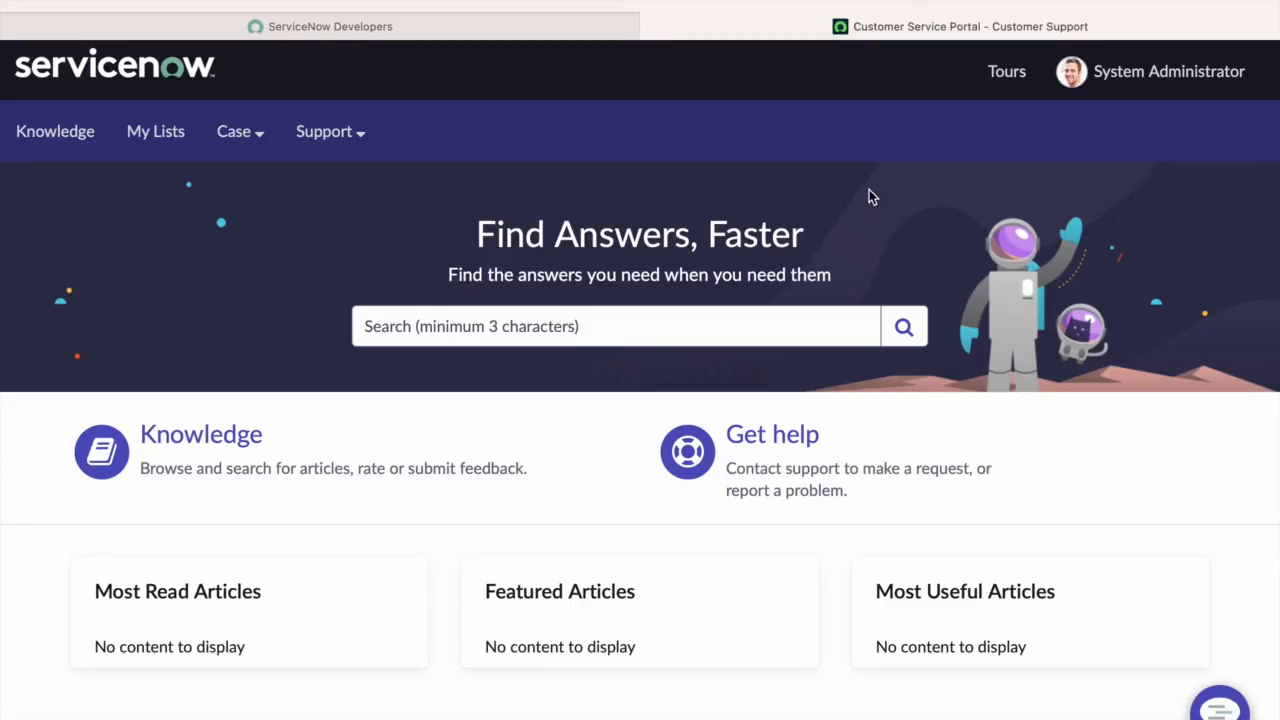
In the Customer Service Portal, start a case for a product and choose 3Com Cat 5 Cable (10ft) as the product
{"action": "left_click", "coordinate": [244, 133]}
{"action": "left_click", "coordinate": [285, 238]}
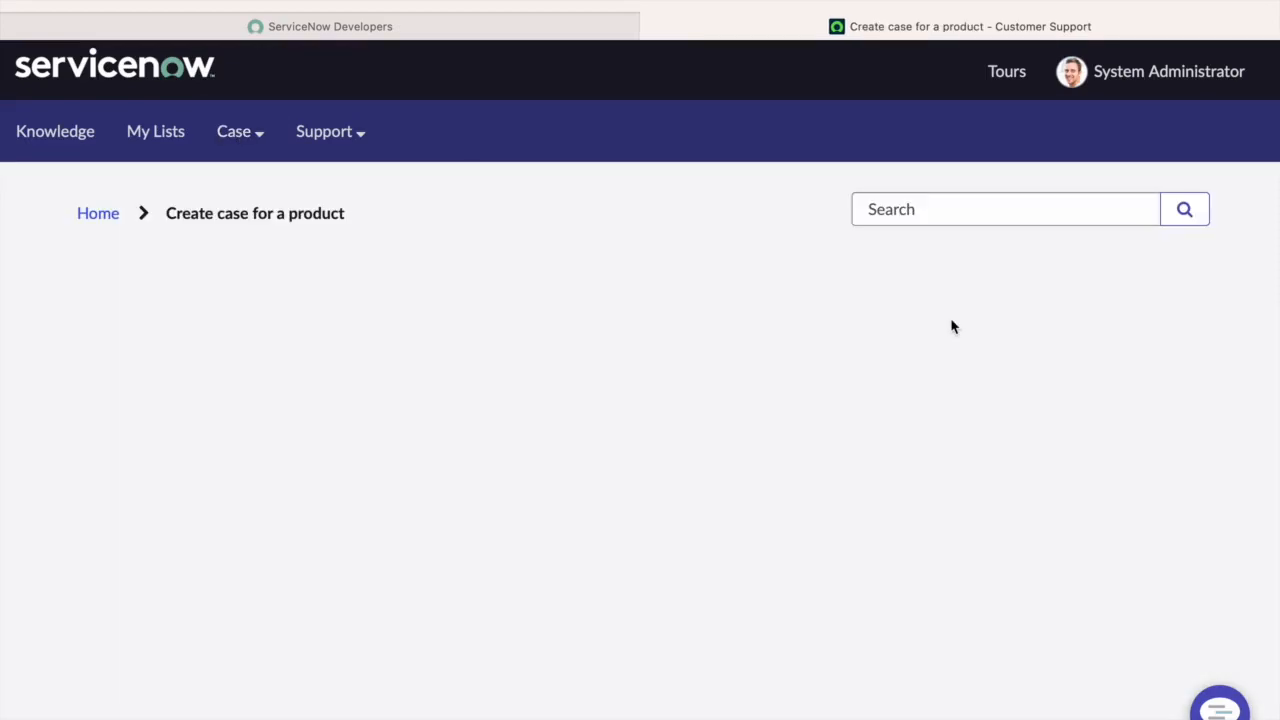
{"action": "left_click", "coordinate": [350, 535]}
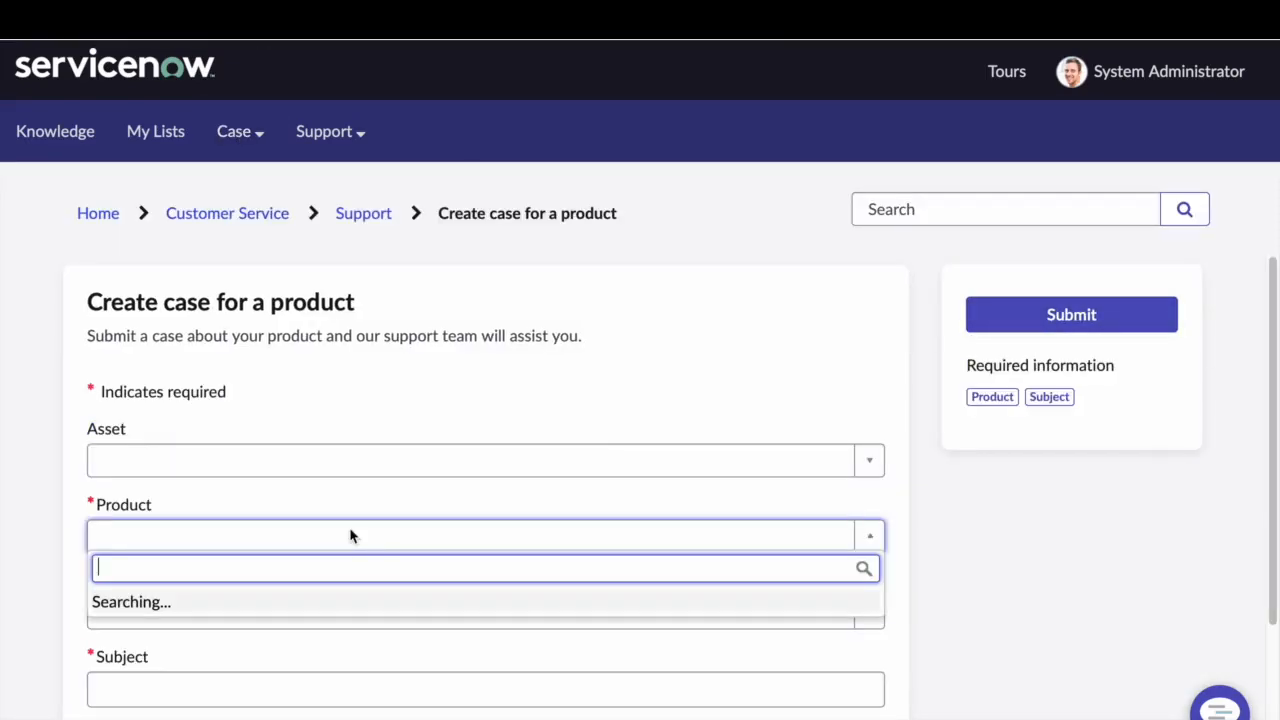
{"action": "left_click", "coordinate": [232, 346]}
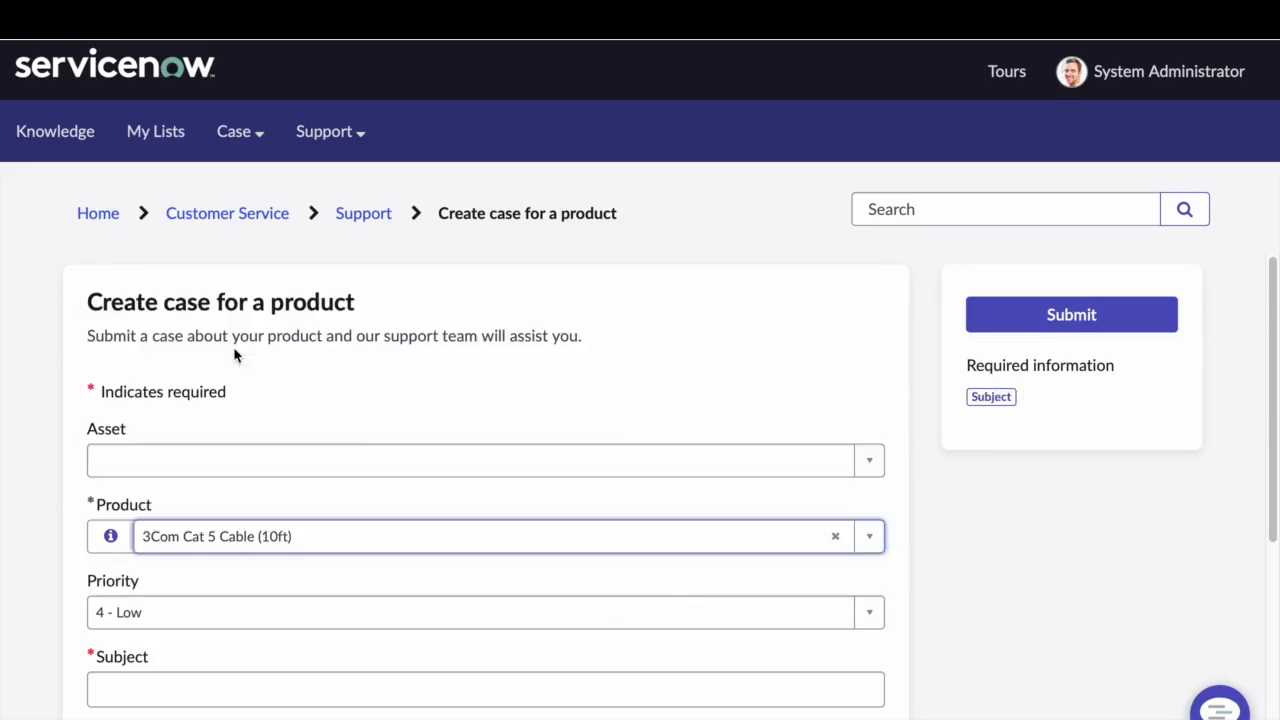
Enter "Test Case" as the case subject and submit the product case
{"action": "left_click", "coordinate": [229, 684]}
{"action": "type", "text": "T"}
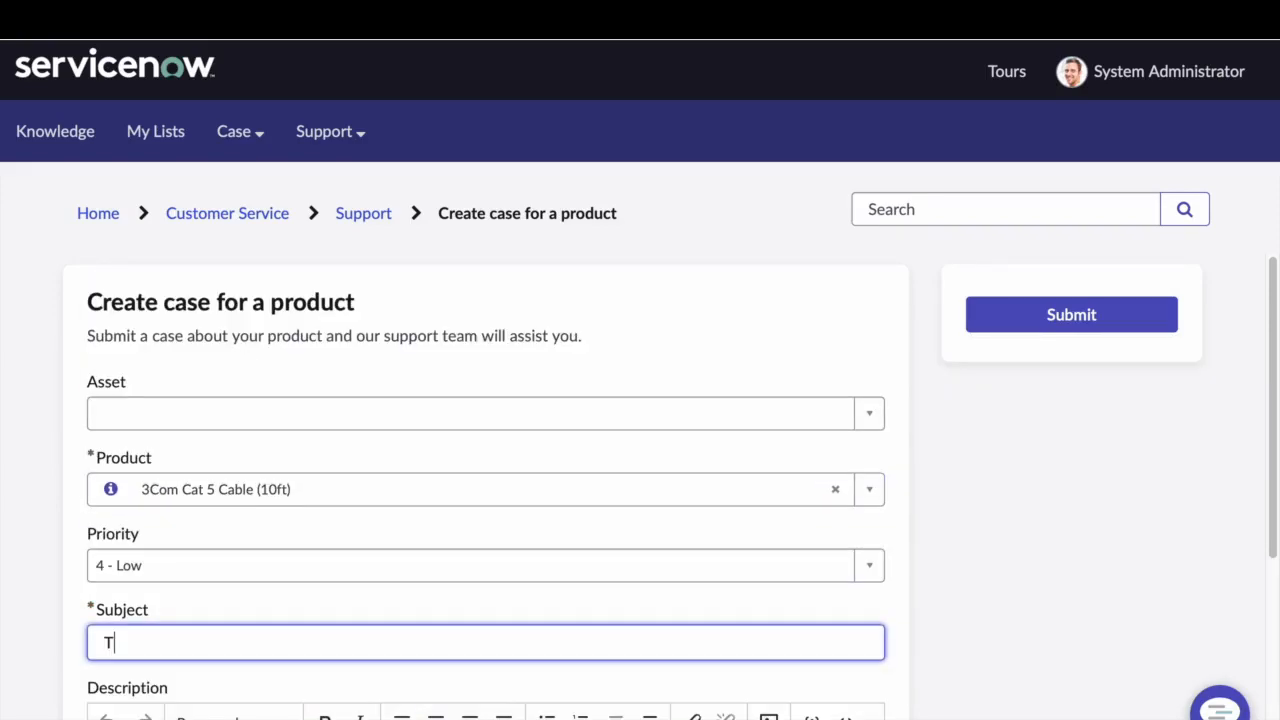
{"action": "type", "text": "est Case"}
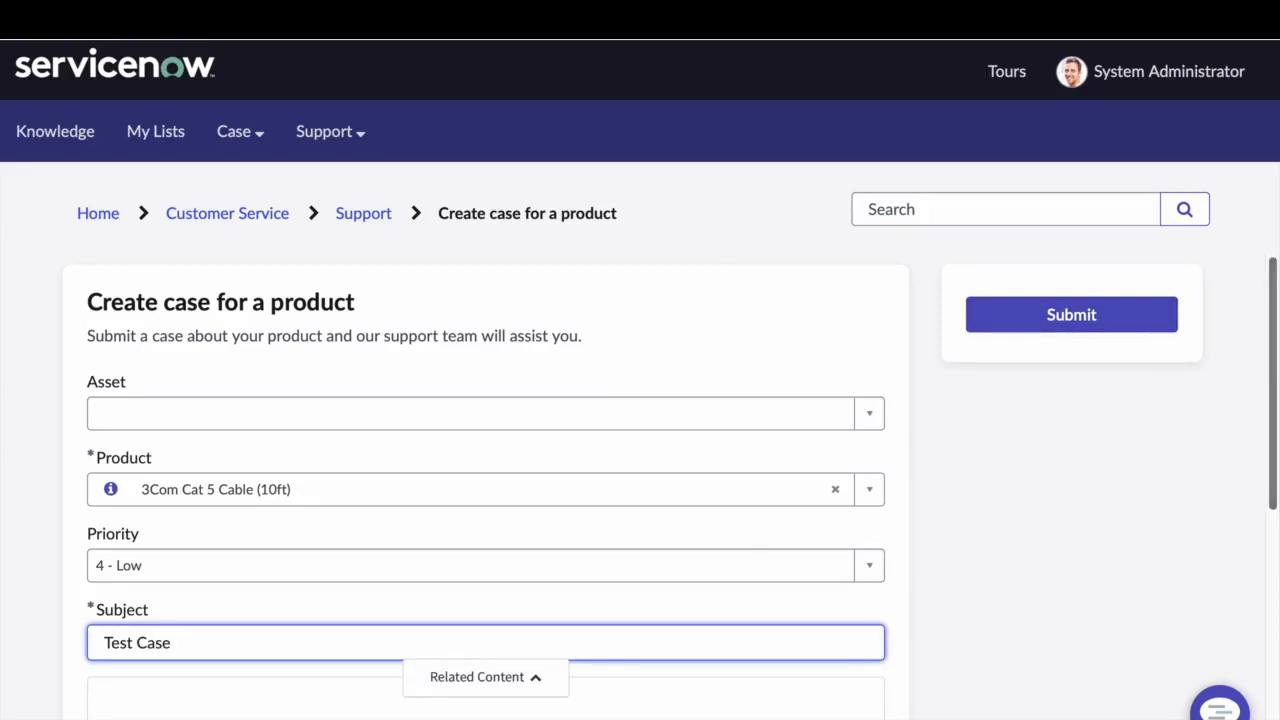
{"action": "scroll", "coordinate": [485, 450], "scroll_direction": "down", "scroll_amount": 5}
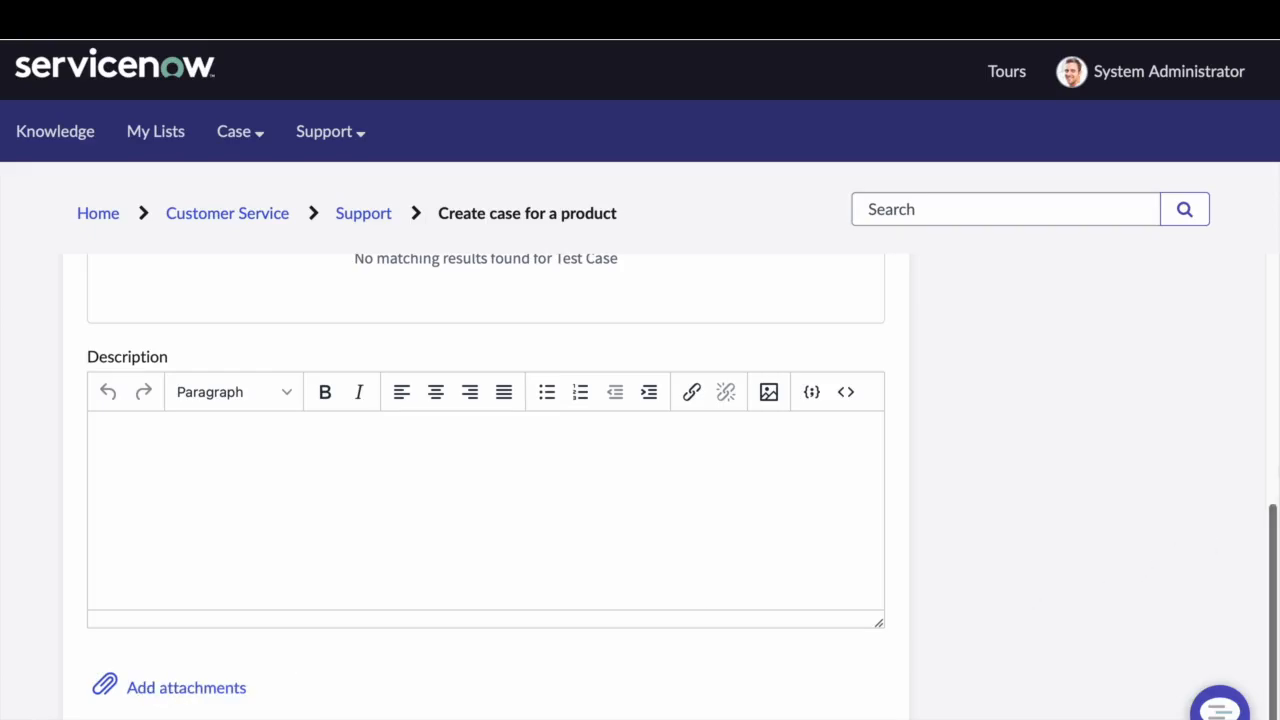
{"action": "scroll", "coordinate": [1272, 560], "scroll_direction": "up", "scroll_amount": 5}
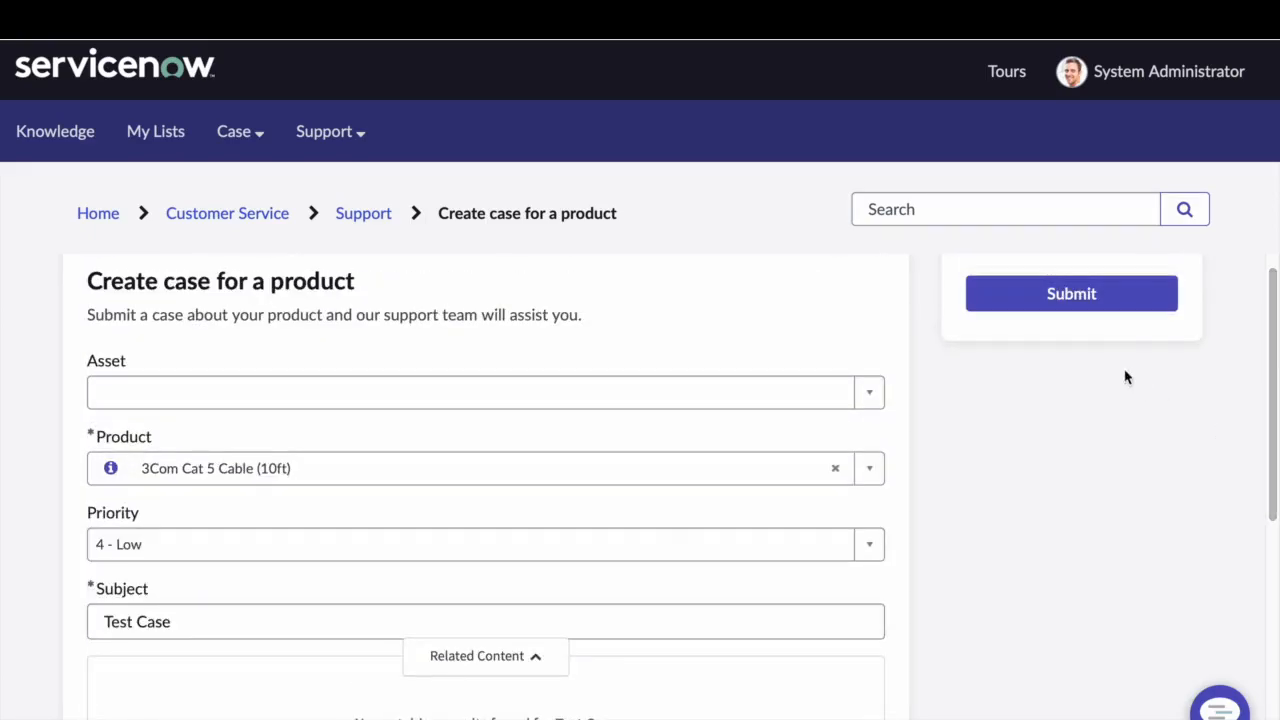
{"action": "left_click", "coordinate": [1049, 293]}
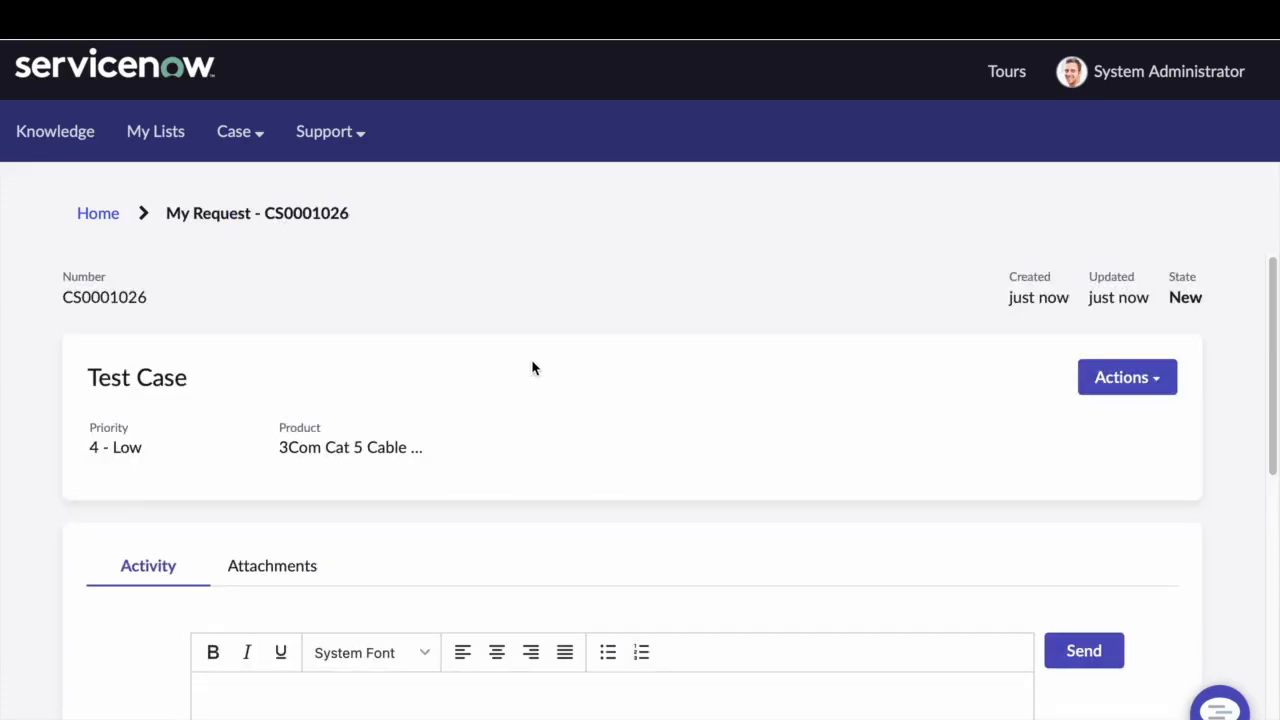
Copy the submitted case's number and open the list of all Customer Service cases in the main ServiceNow interface
{"action": "double_click", "coordinate": [128, 297]}
{"action": "key", "text": "ctrl+c"}
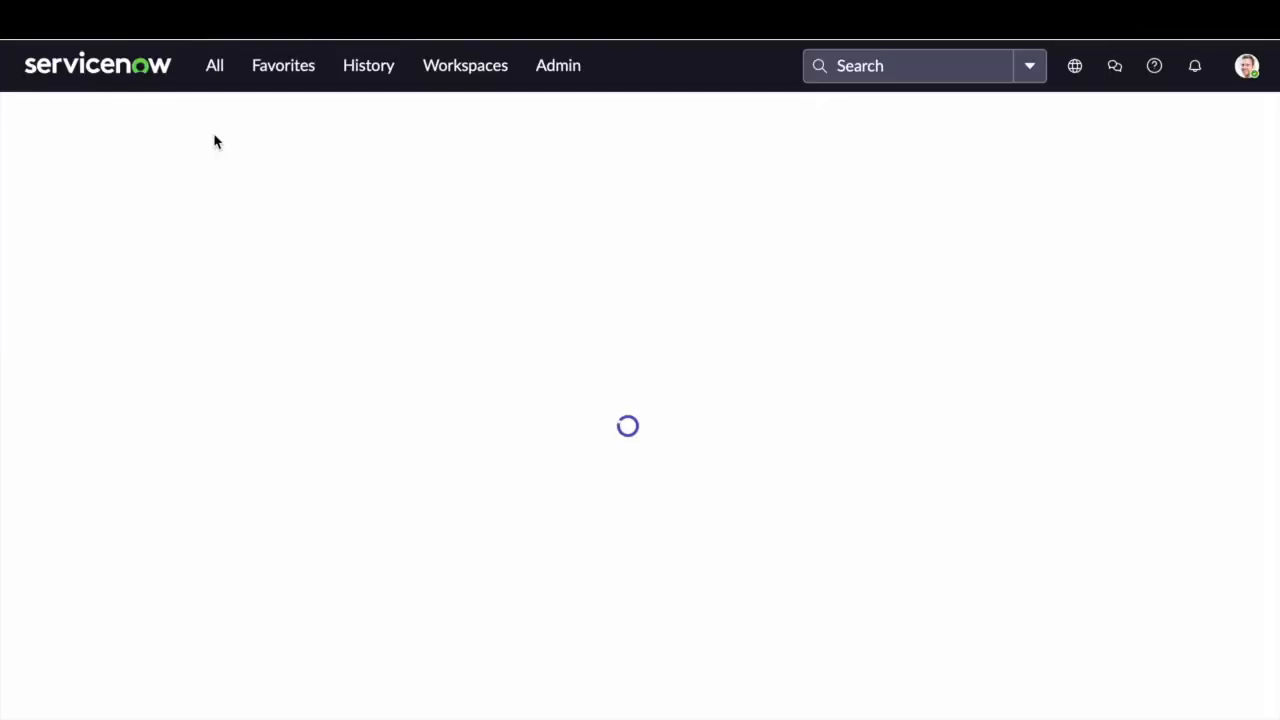
{"action": "left_click", "coordinate": [214, 66]}
{"action": "type", "text": "cas"}
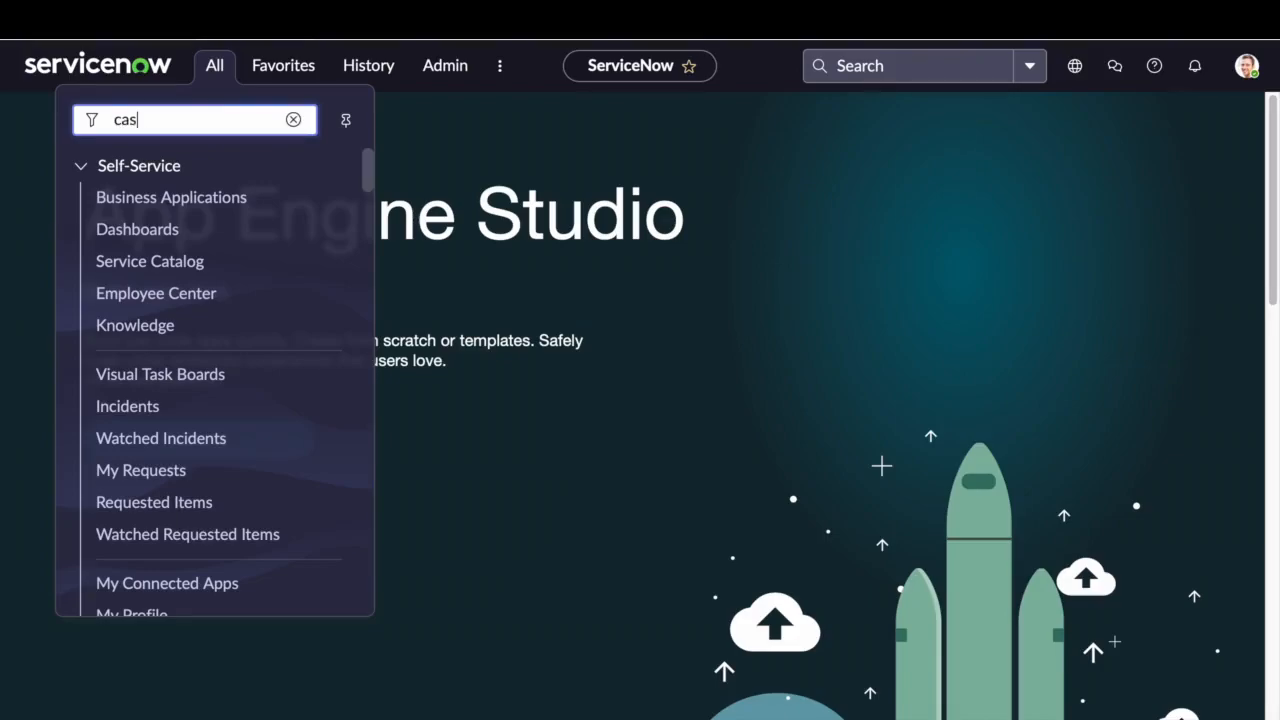
{"action": "type", "text": "e"}
{"action": "left_click", "coordinate": [192, 377]}
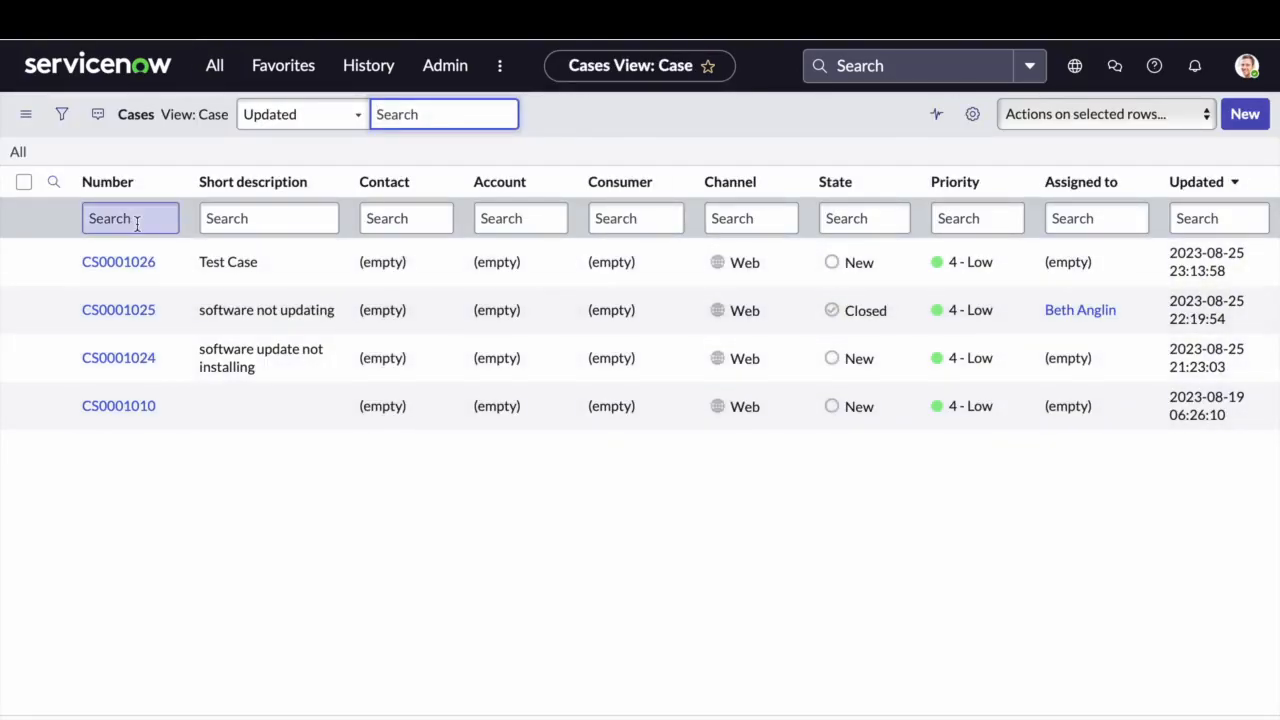
Filter the case list's Number column by the copied case number
{"action": "left_click", "coordinate": [137, 217]}
{"action": "key", "text": "ctrl+v"}
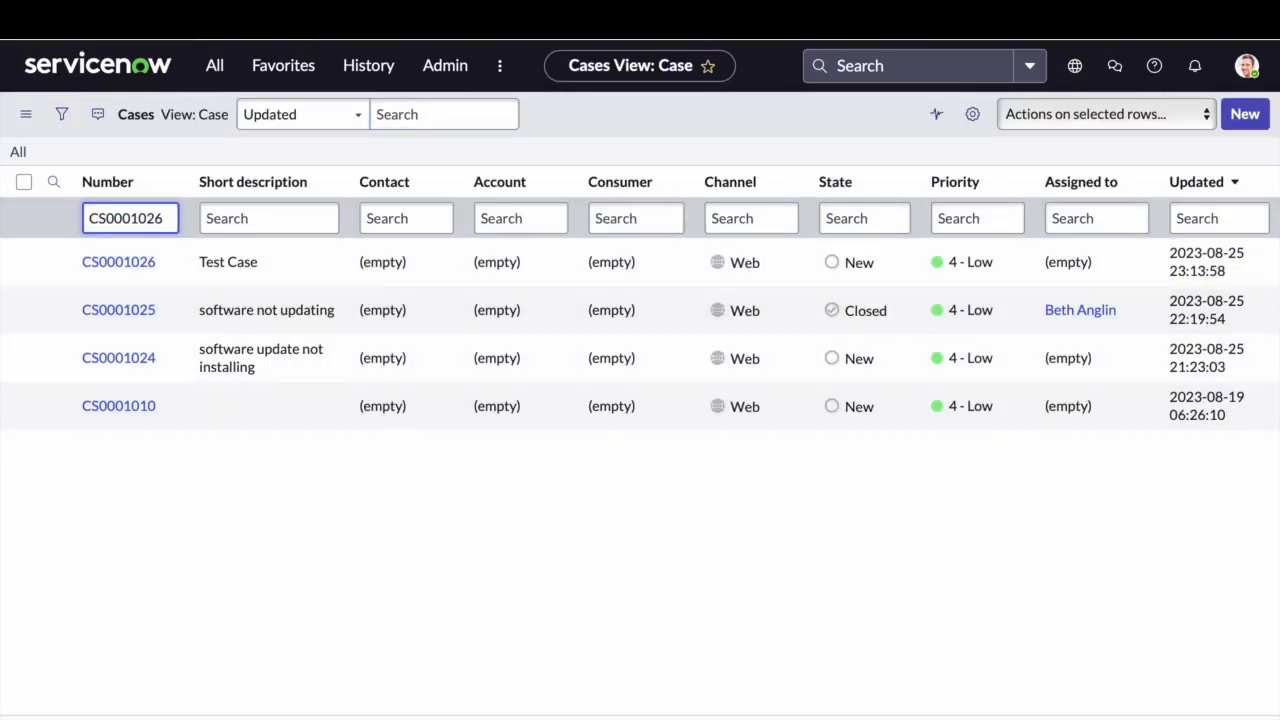
{"action": "key", "text": "Return"}
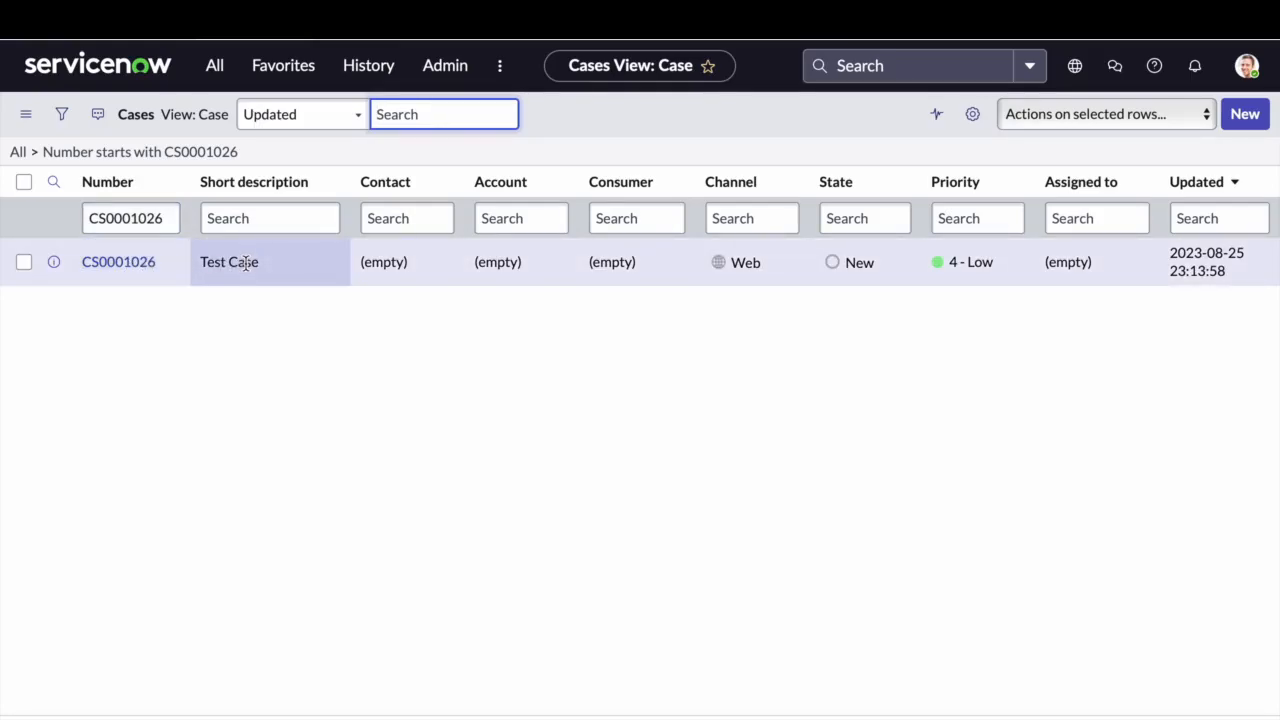
Open the case record with the short description Test Case
{"action": "left_click", "coordinate": [95, 262]}
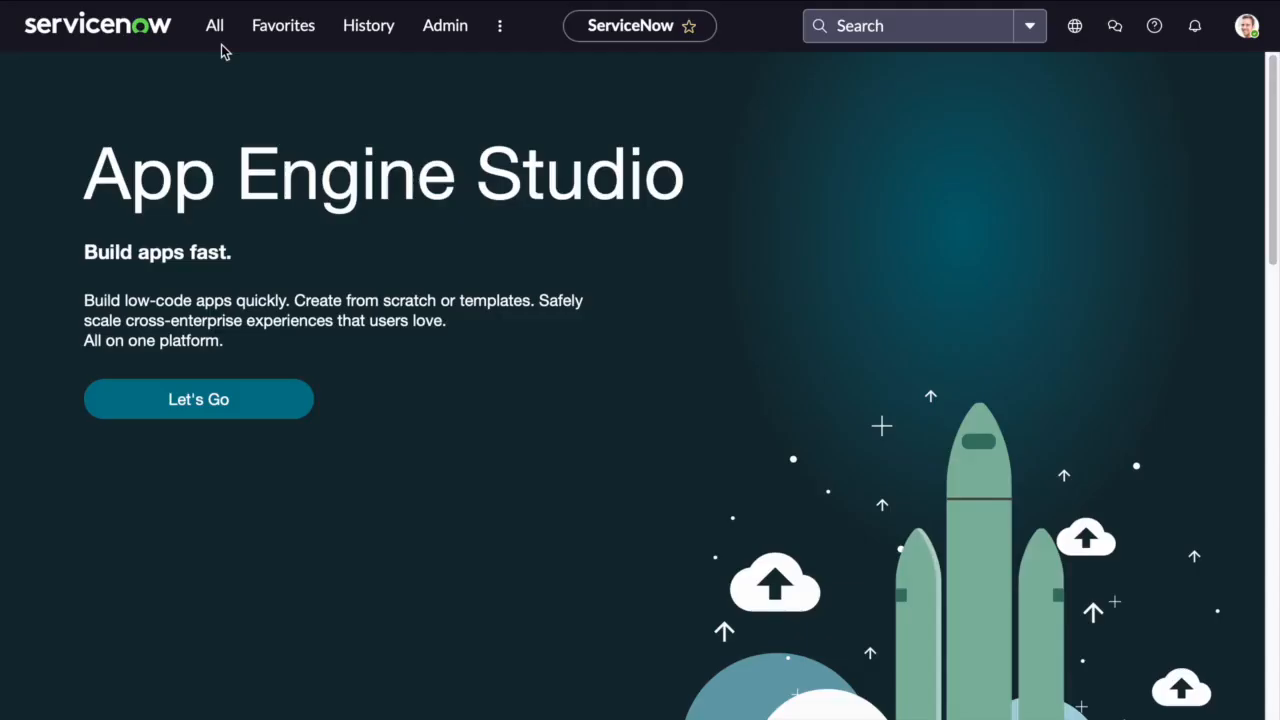
Find the Assignment Rule module under Routing and Assignment and start a new assignment rule
{"action": "left_click", "coordinate": [216, 27]}
{"action": "type", "text": "assign"}
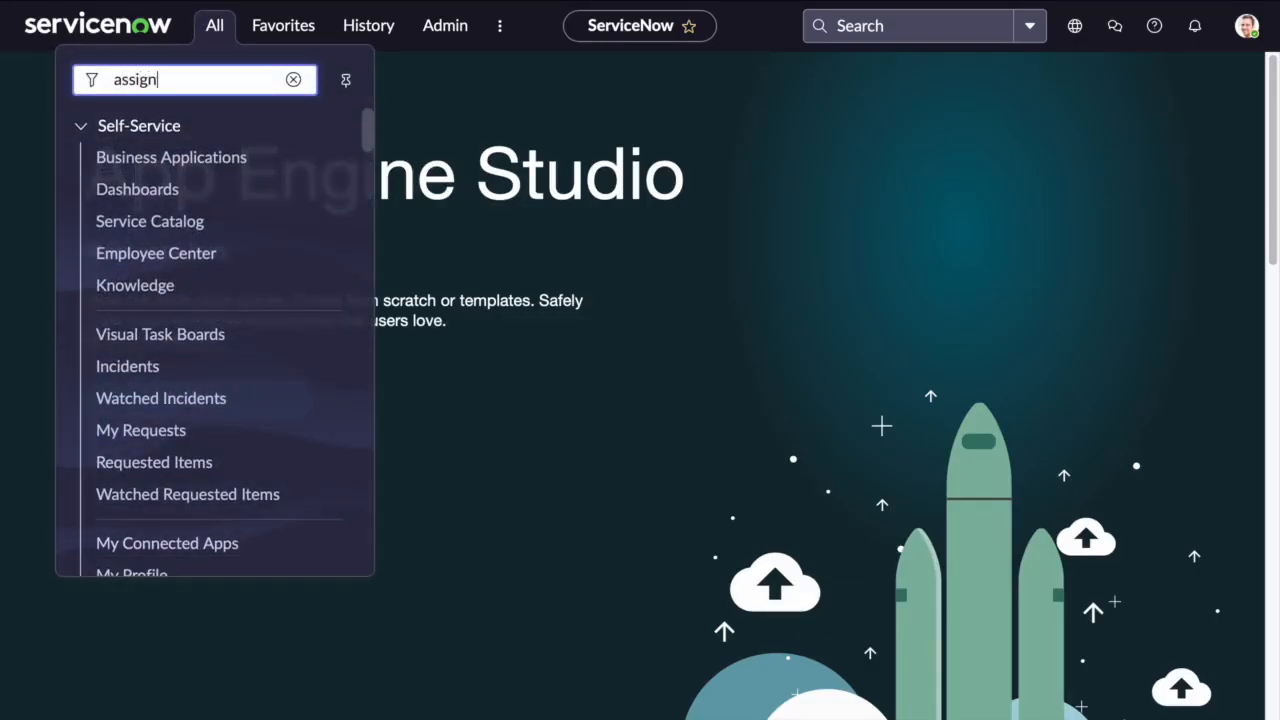
{"action": "type", "text": "ment r"}
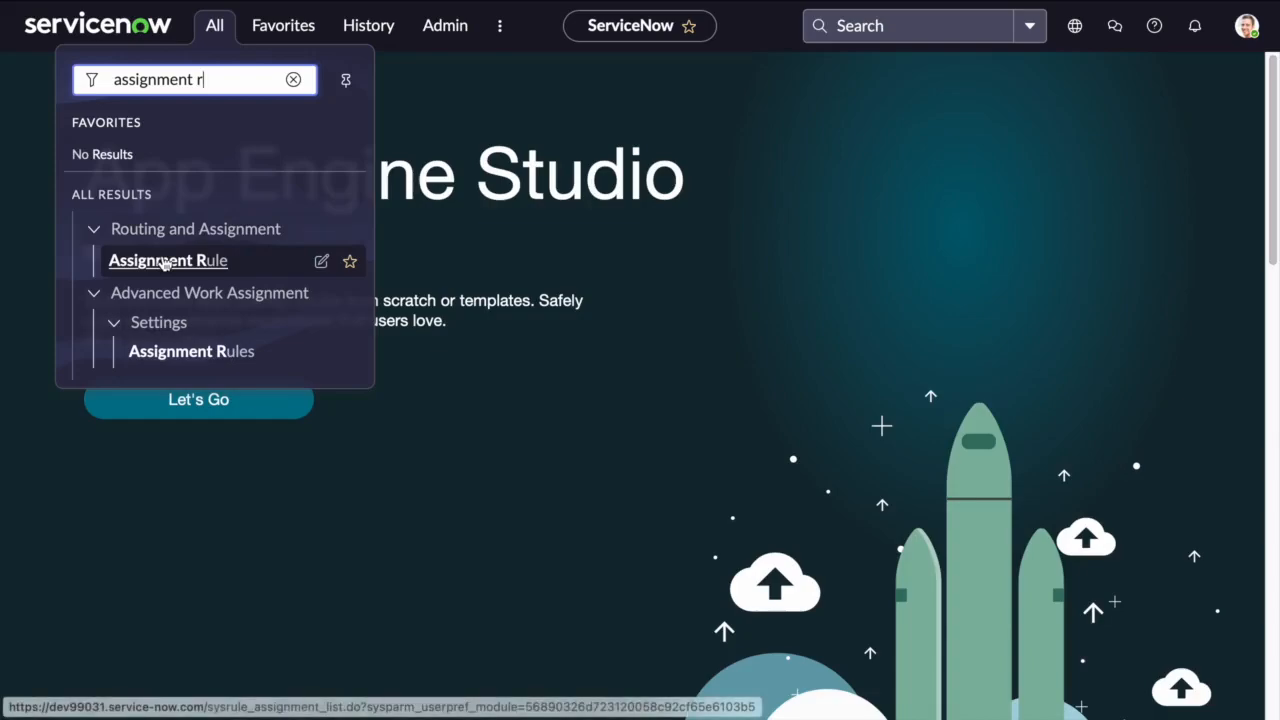
{"action": "left_click", "coordinate": [164, 261]}
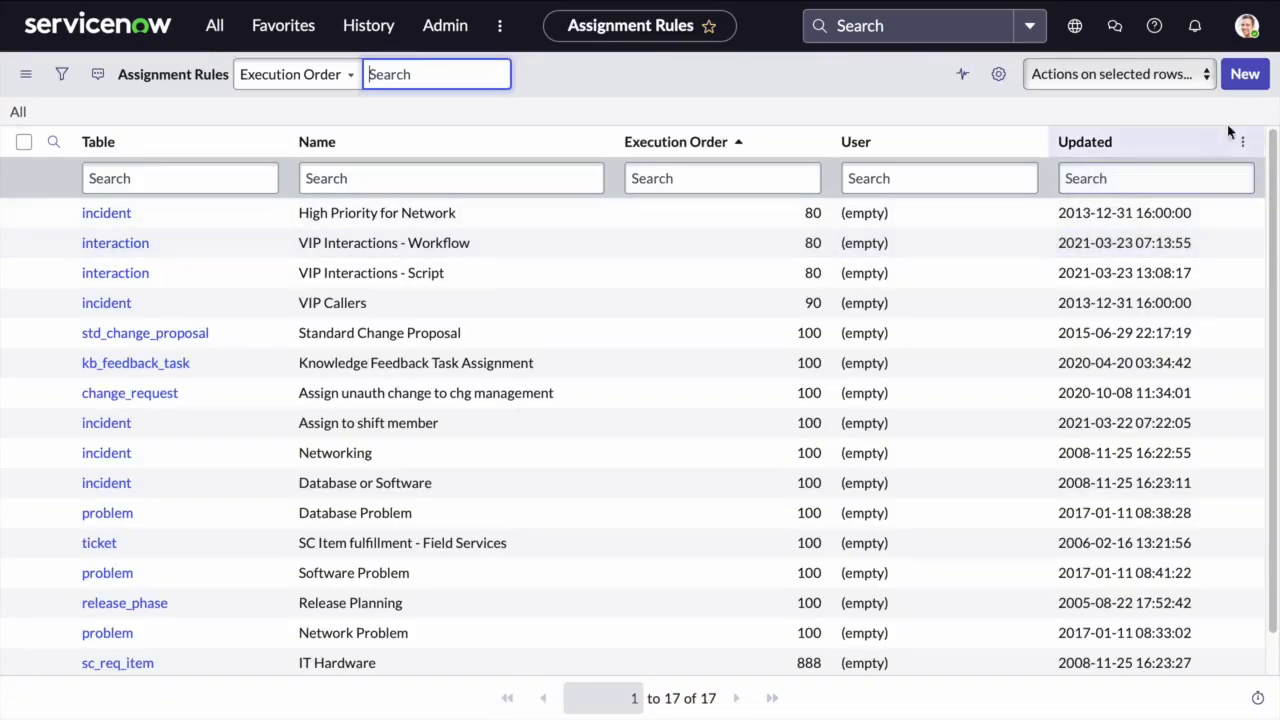
{"action": "left_click", "coordinate": [1249, 88]}
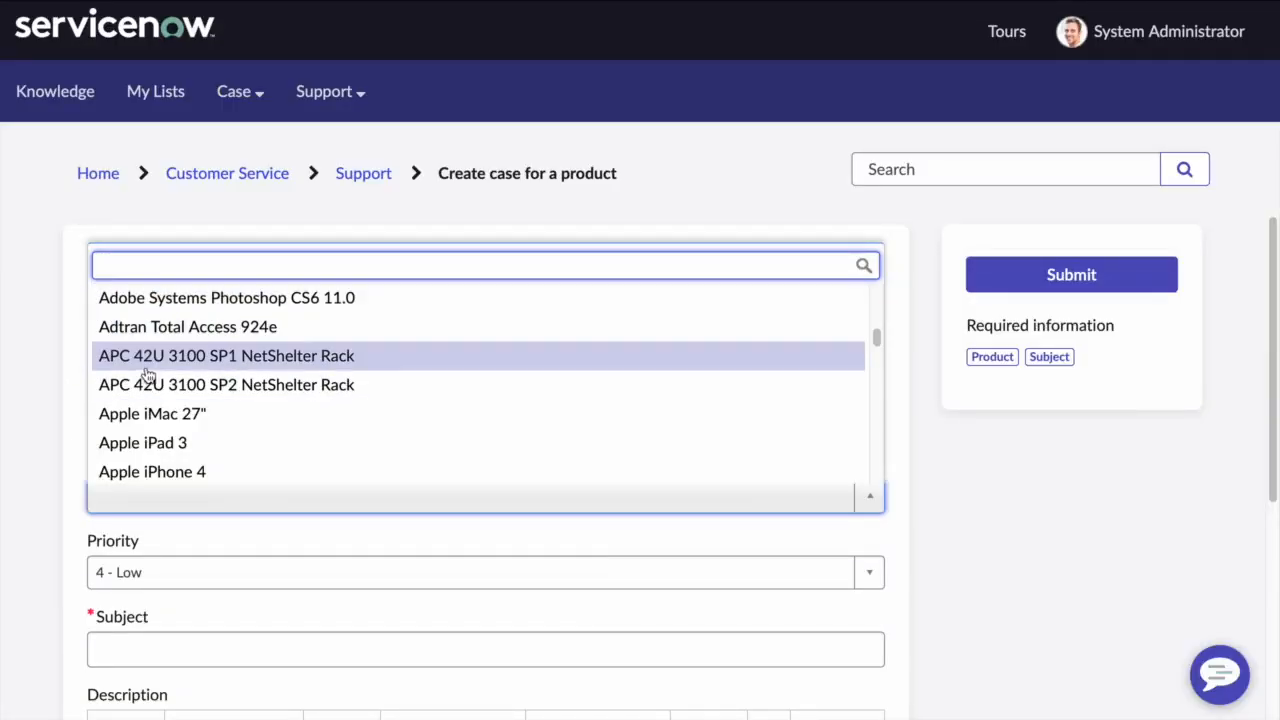
In the portal's product case form, look through the product choices for Apple iPad 3
{"action": "scroll", "coordinate": [878, 320], "scroll_direction": "up", "scroll_amount": 3}
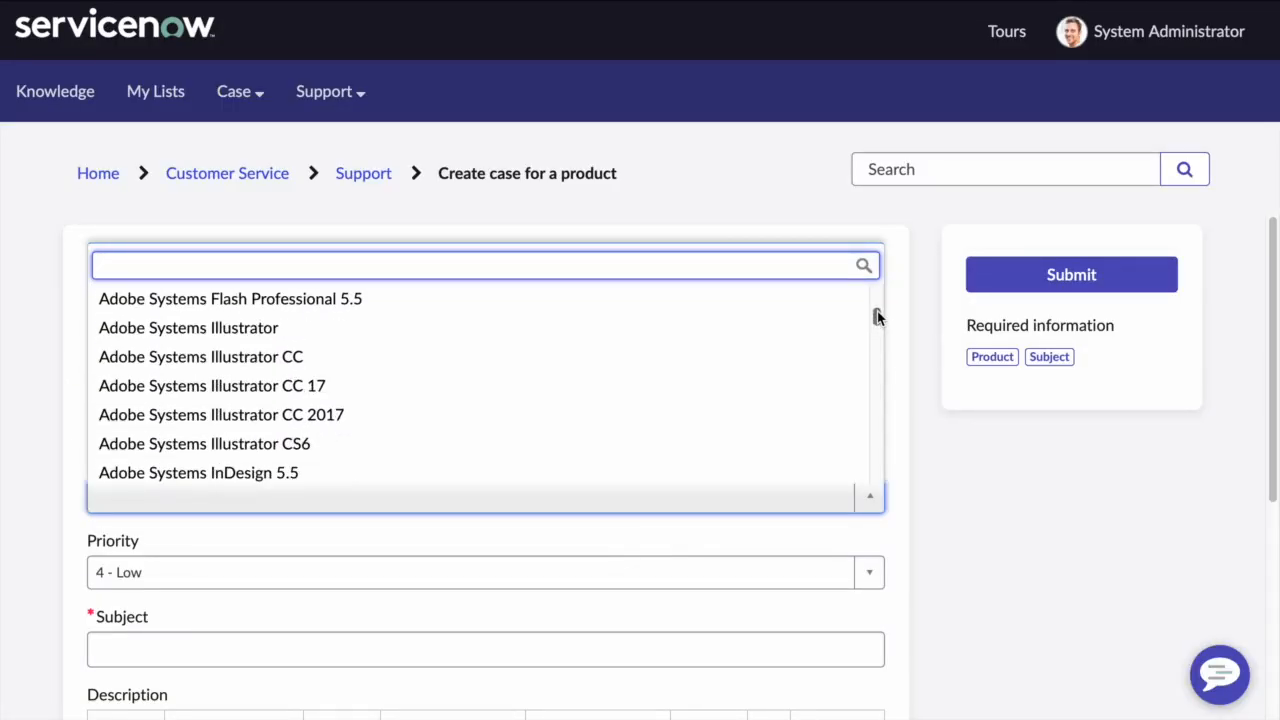
{"action": "left_click_drag", "start_coordinate": [877, 311], "coordinate": [877, 337]}
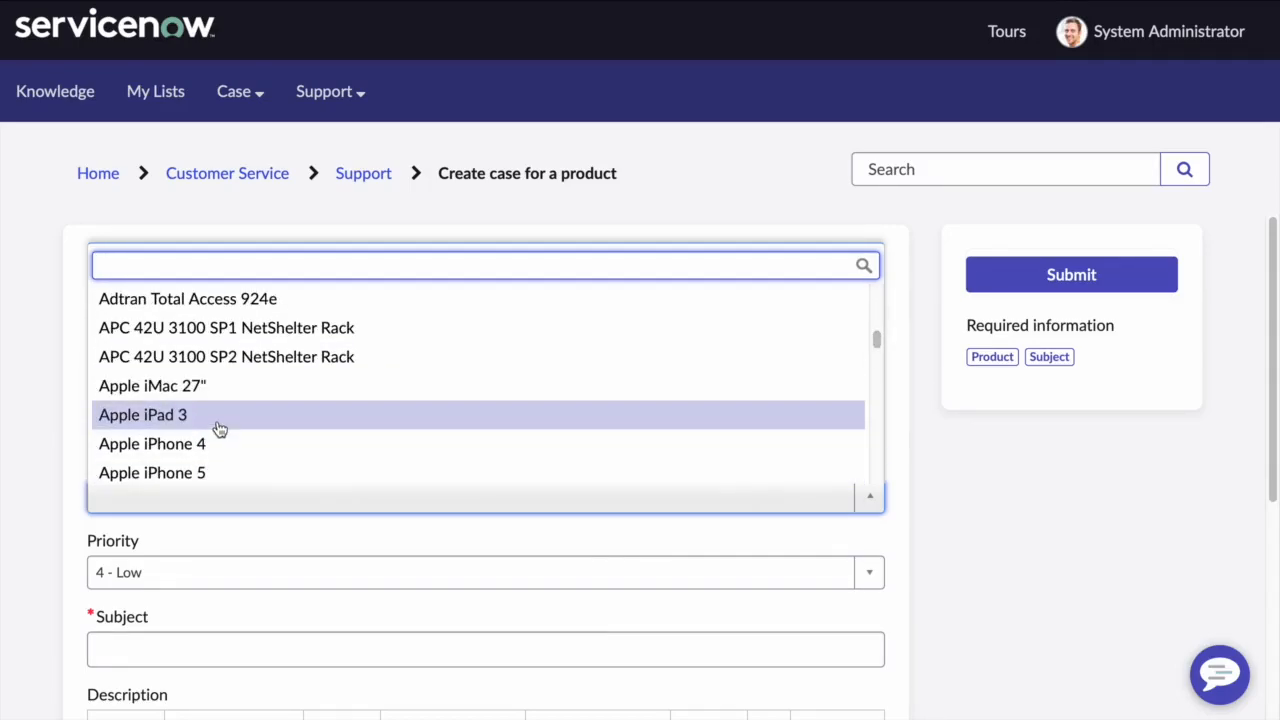
{"action": "left_click", "coordinate": [219, 429]}
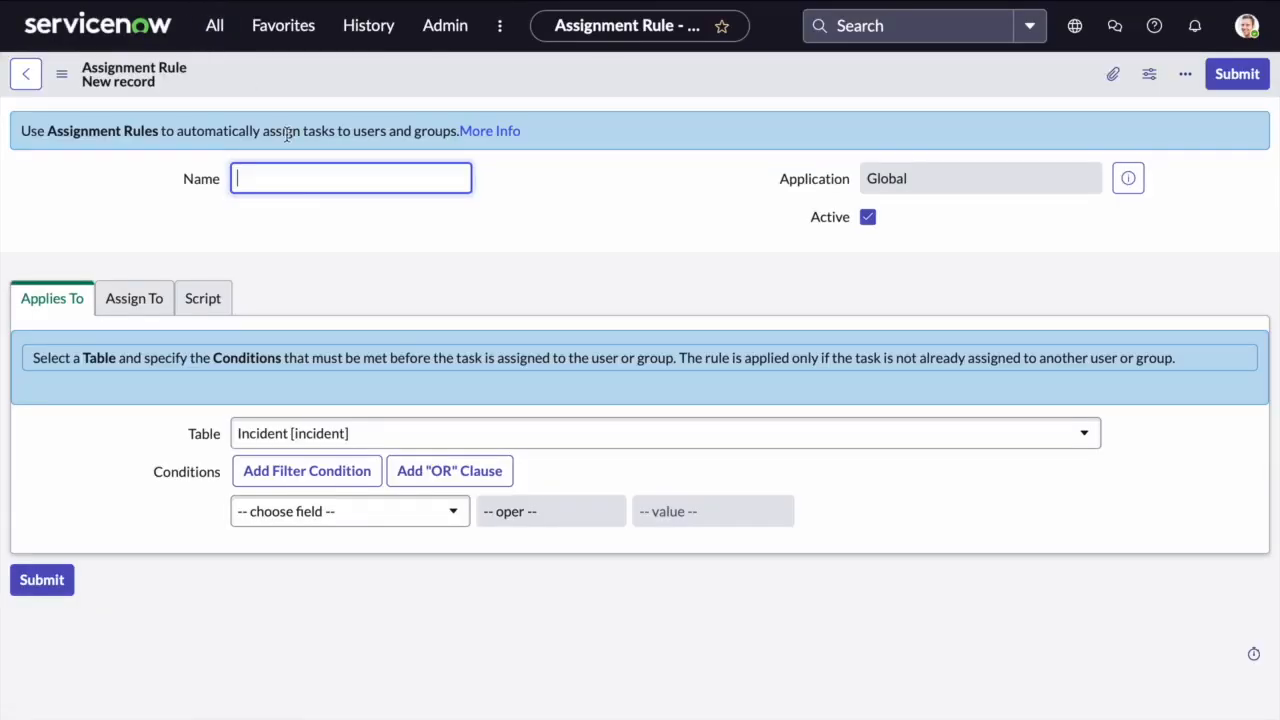
Name the new assignment rule "Software issues" and set its table to Case [sn_customerservice_case]
{"action": "type", "text": "Software issues"}
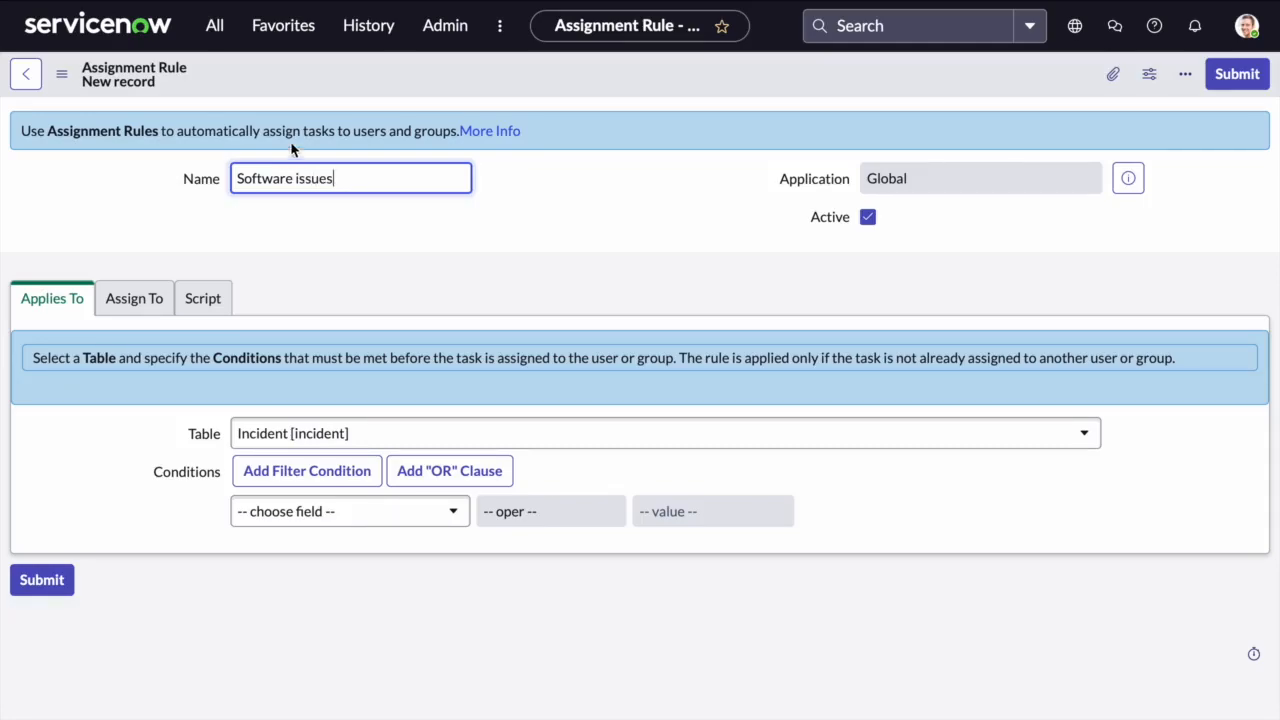
{"action": "left_click", "coordinate": [346, 270]}
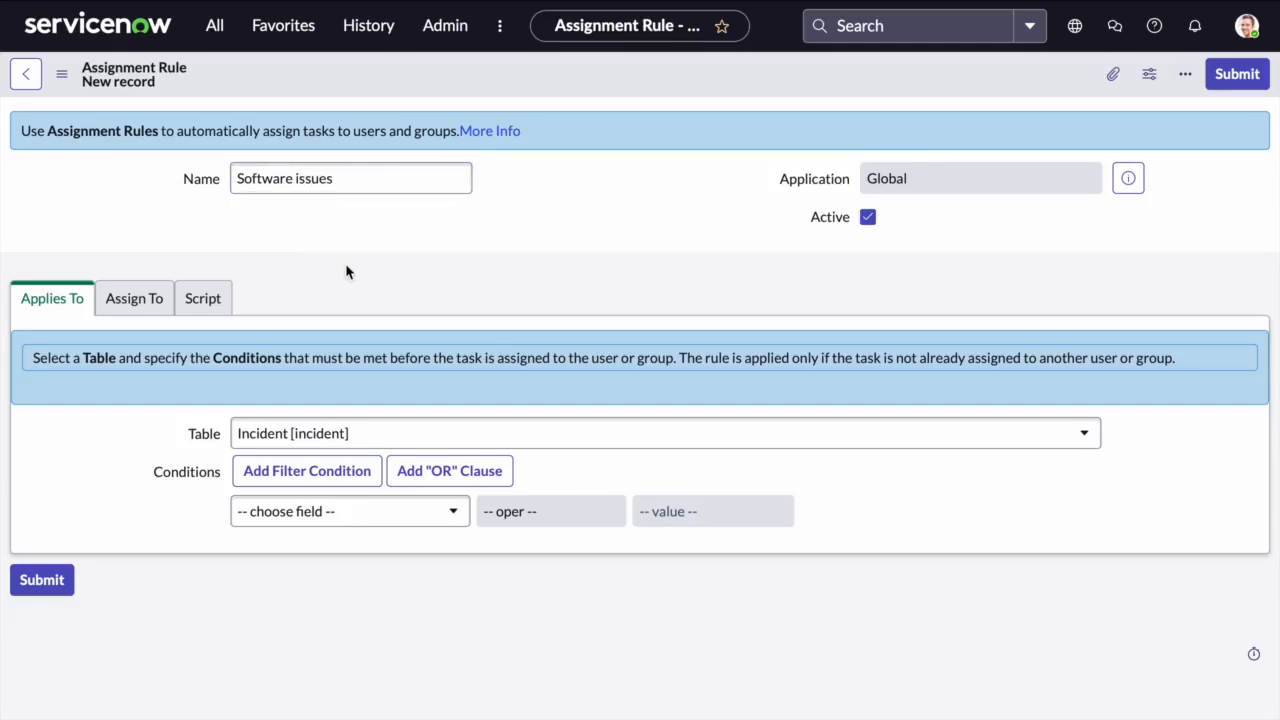
{"action": "left_click", "coordinate": [352, 433]}
{"action": "type", "text": "case"}
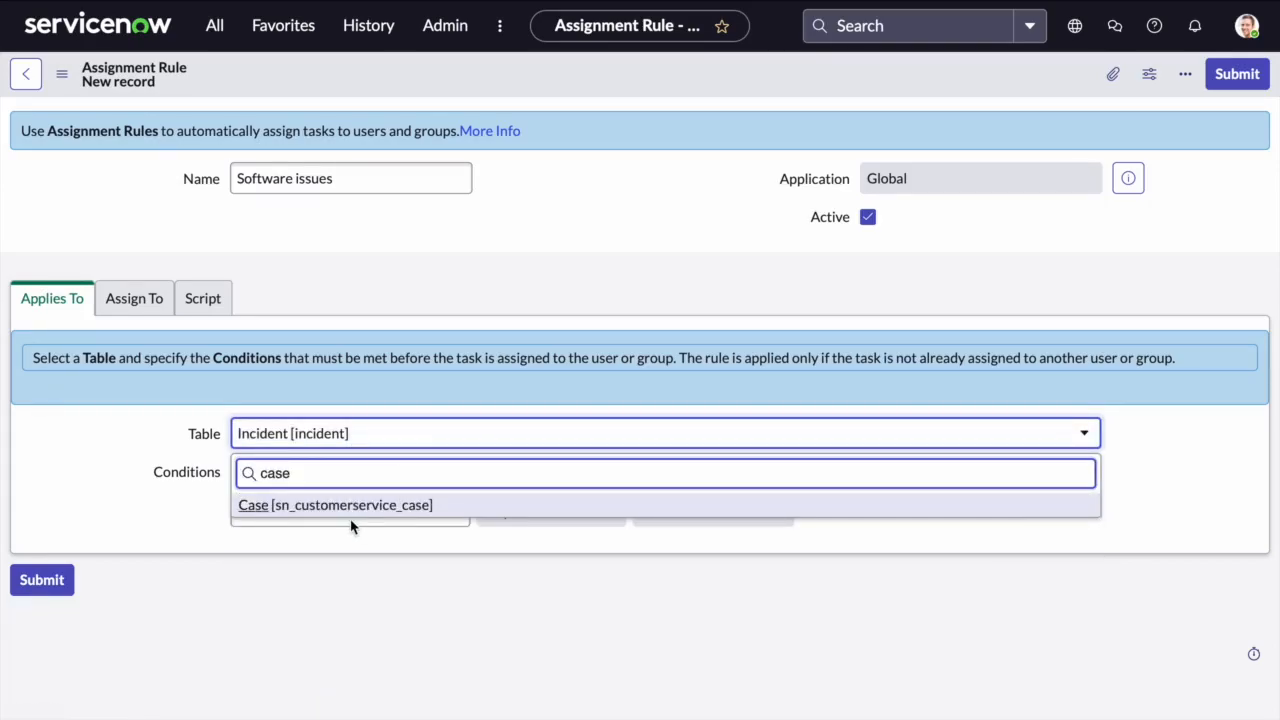
{"action": "left_click", "coordinate": [357, 510]}
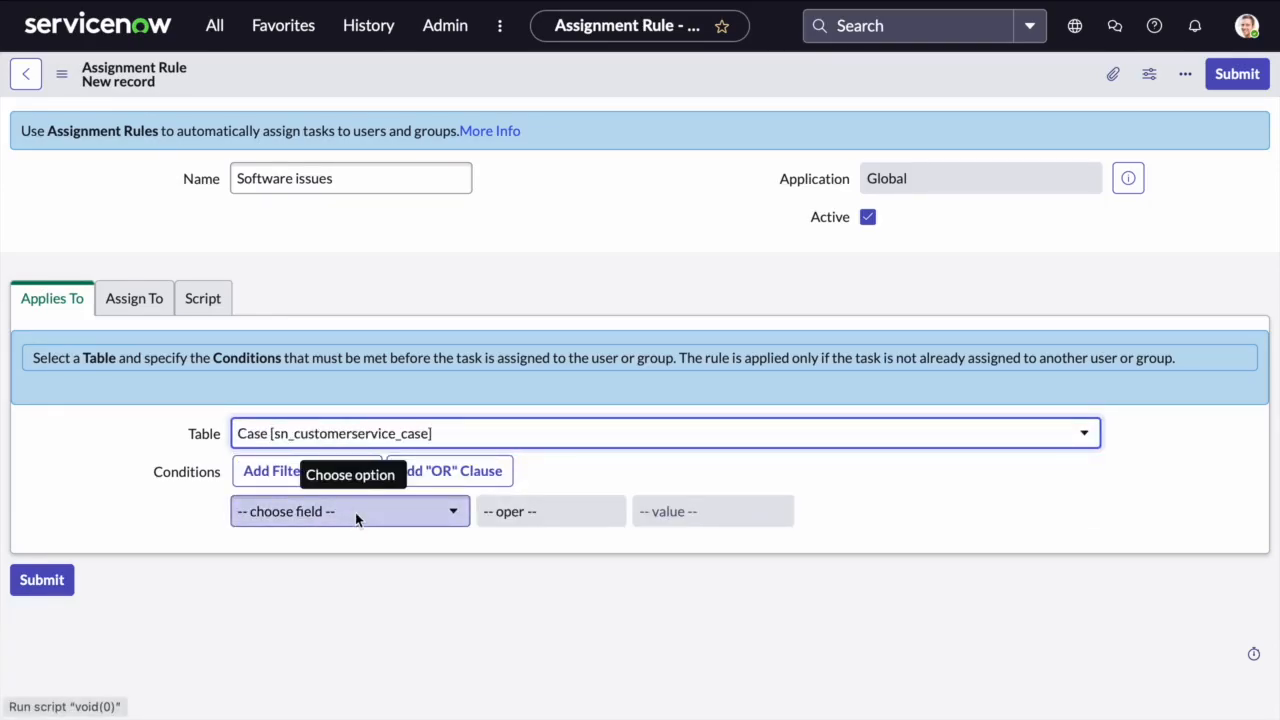
Add a condition to the assignment rule that Product is Apple iPad 3
{"action": "left_click", "coordinate": [355, 512]}
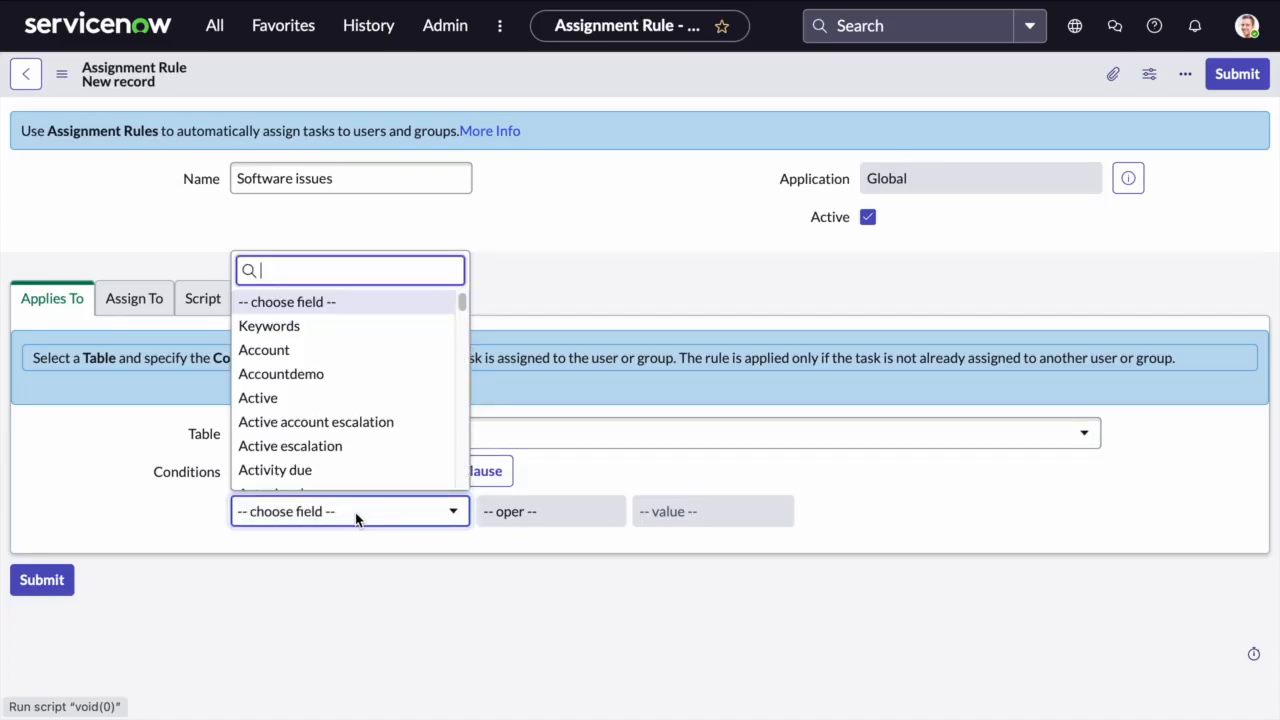
{"action": "key", "text": "Escape"}
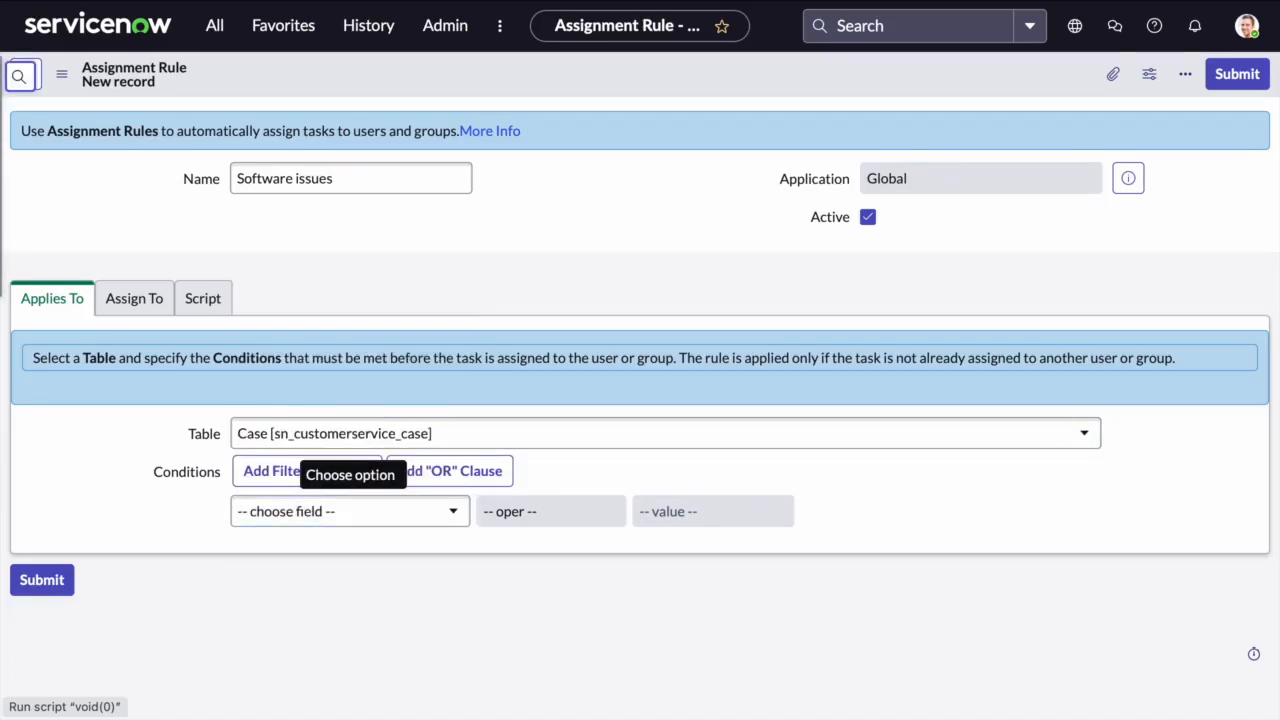
{"action": "left_click", "coordinate": [388, 512]}
{"action": "type", "text": "prod"}
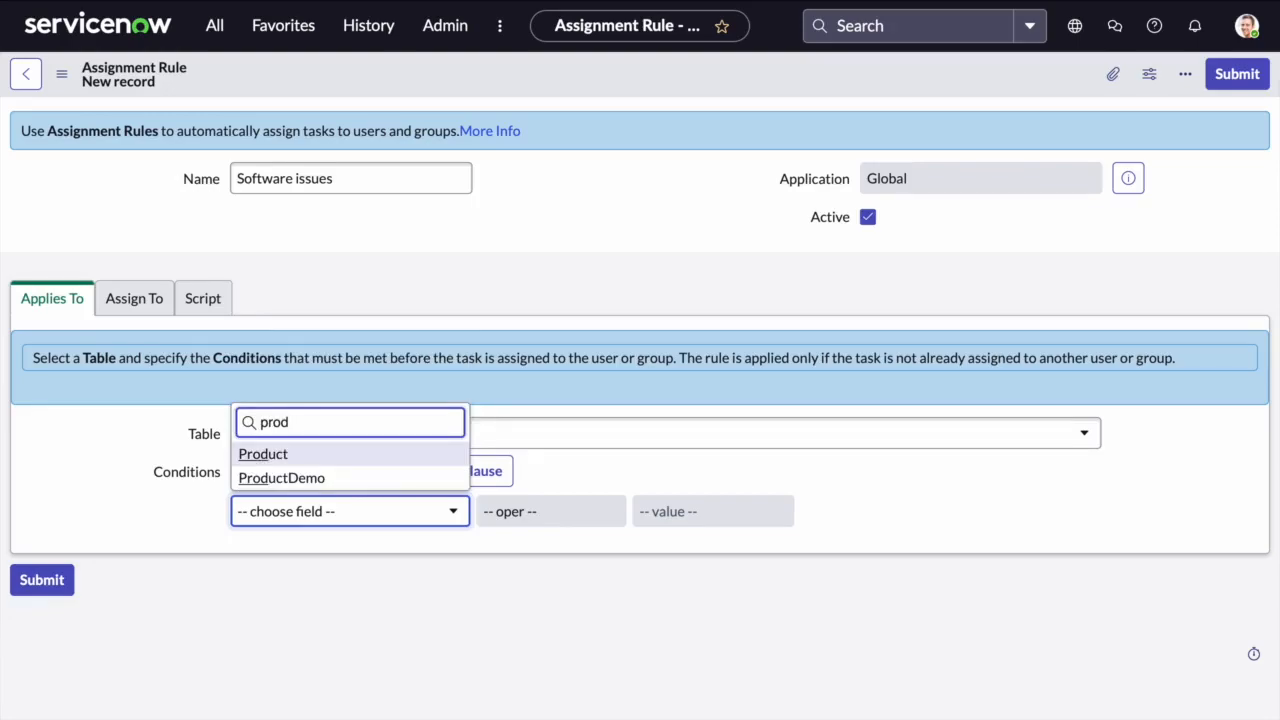
{"action": "key", "text": "Return"}
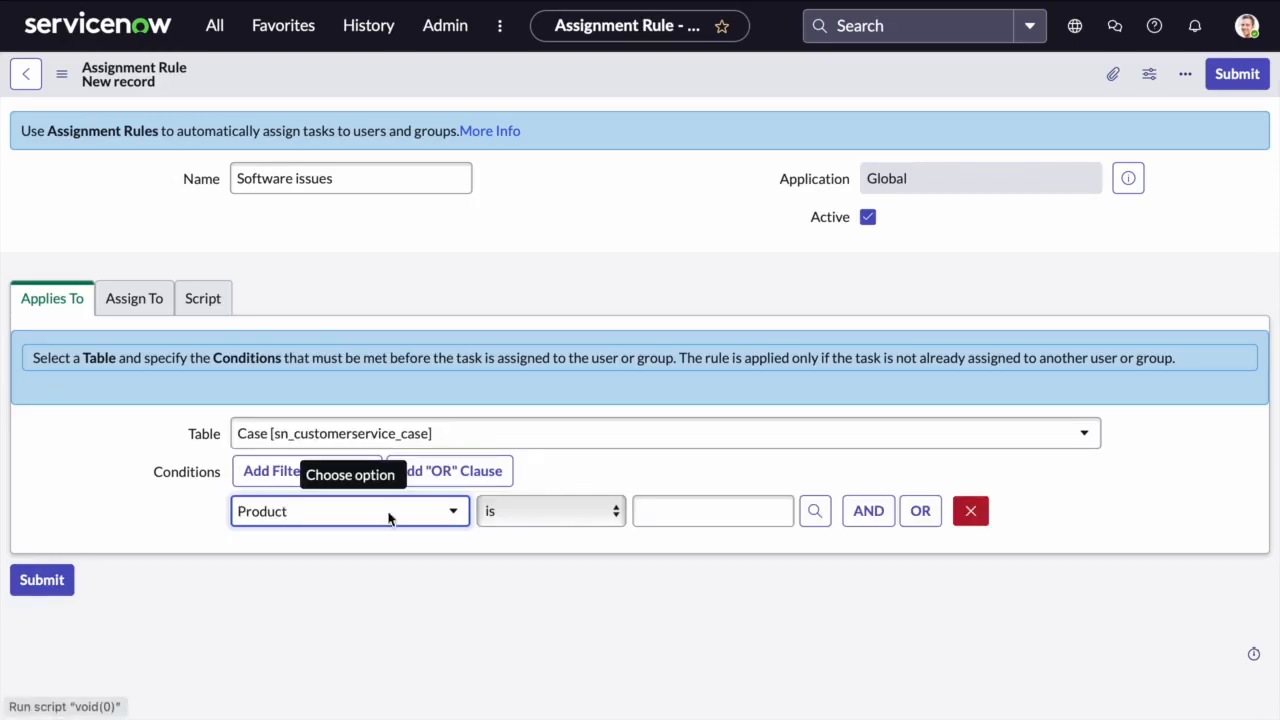
{"action": "left_click", "coordinate": [742, 521]}
{"action": "type", "text": "apple"}
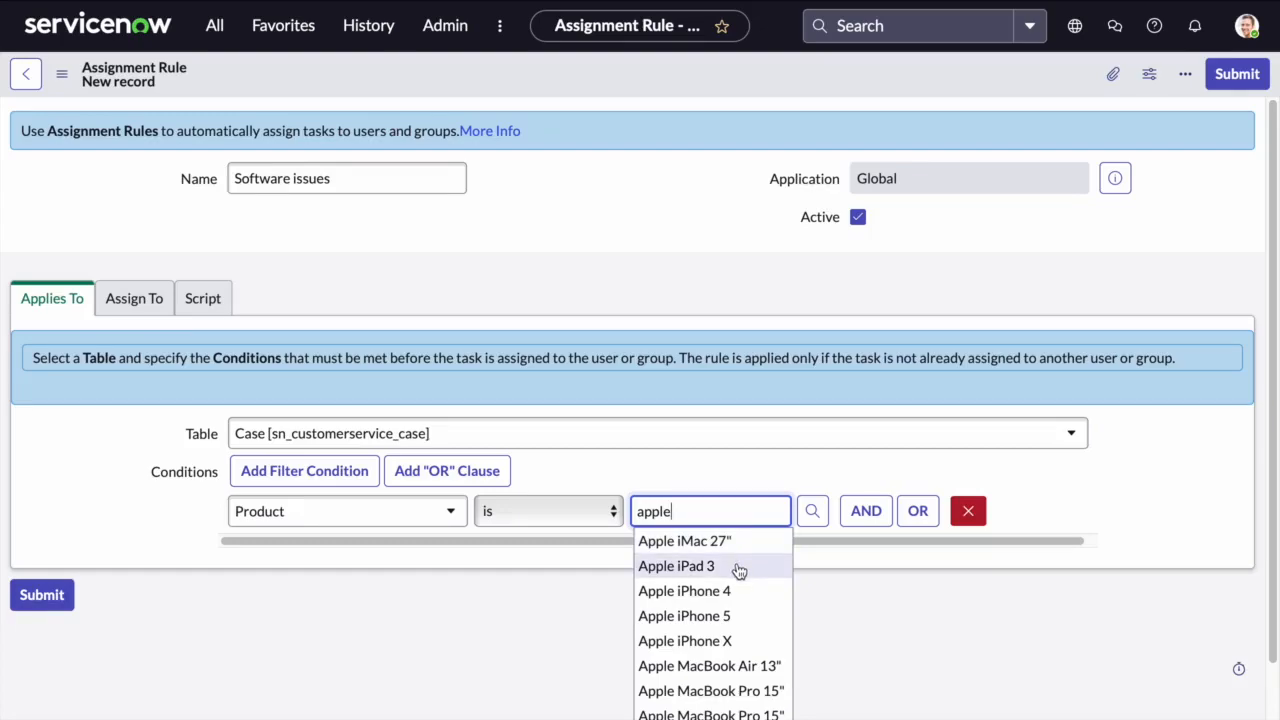
{"action": "left_click", "coordinate": [738, 569]}
{"action": "left_click", "coordinate": [711, 591]}
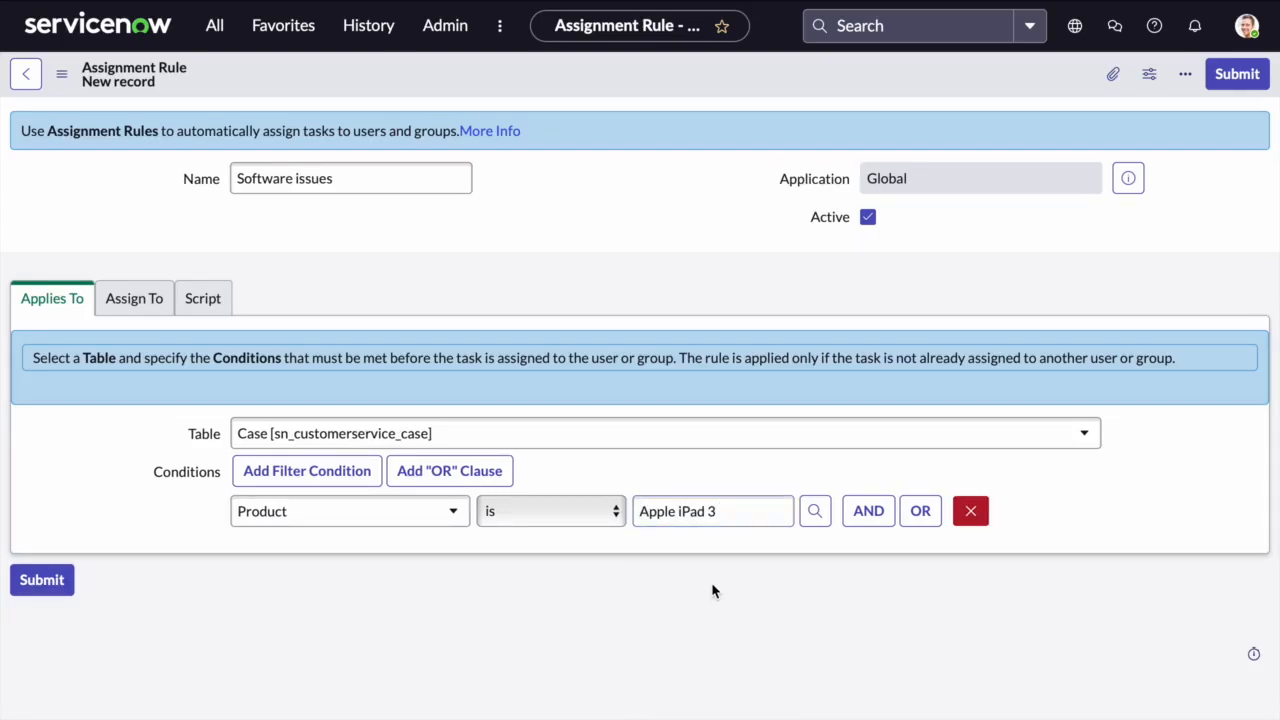
Assign the rule's matching cases to the Software group and choose the responsible user by name
{"action": "left_click", "coordinate": [118, 296]}
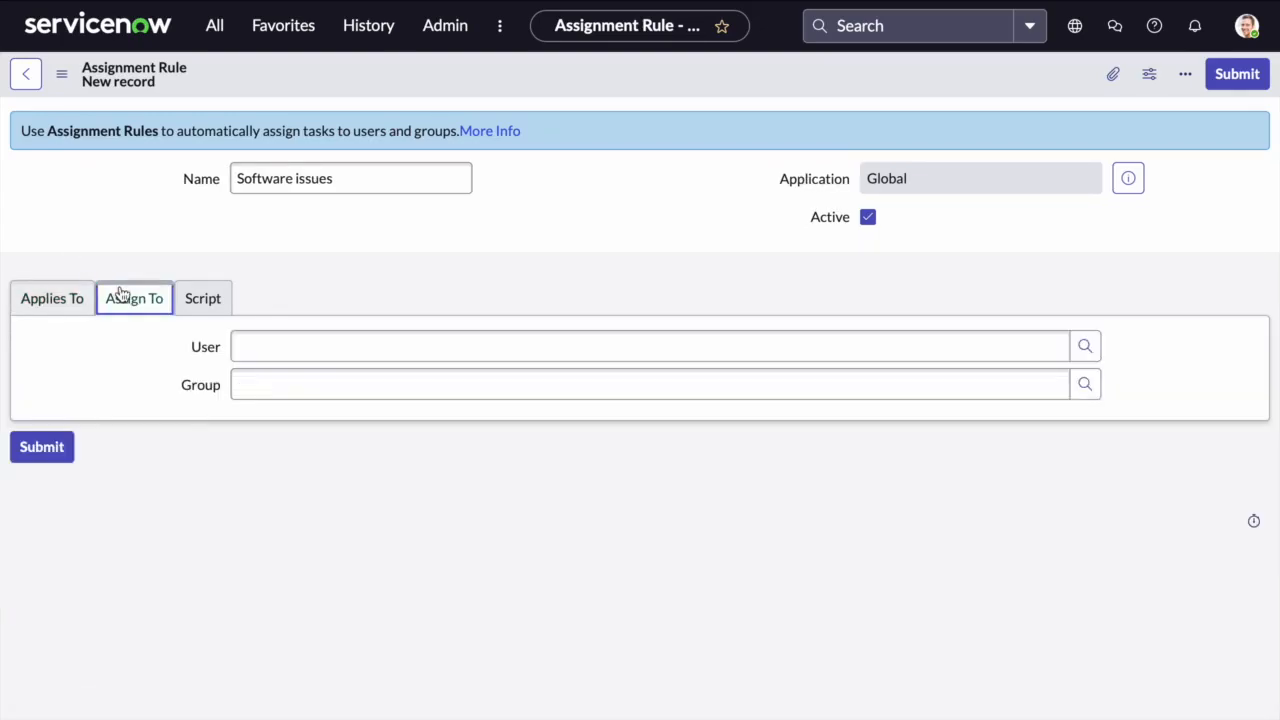
{"action": "left_click", "coordinate": [300, 384]}
{"action": "type", "text": "s"}
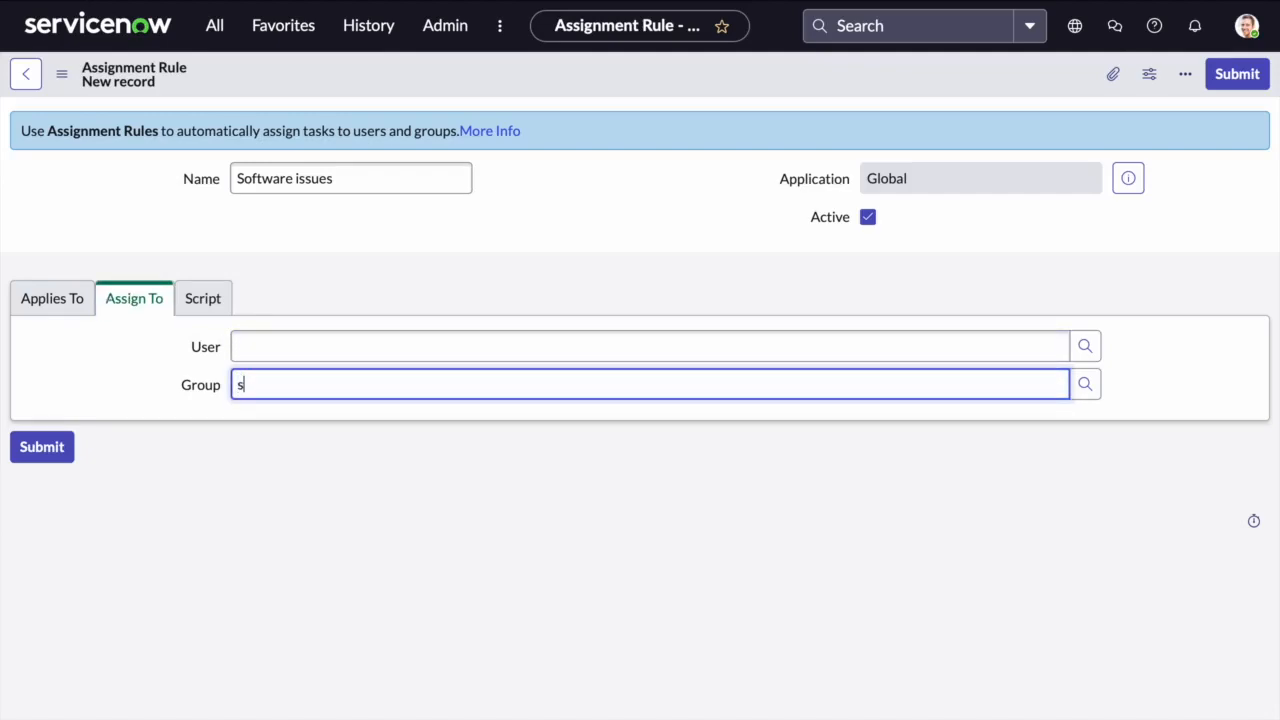
{"action": "type", "text": "of"}
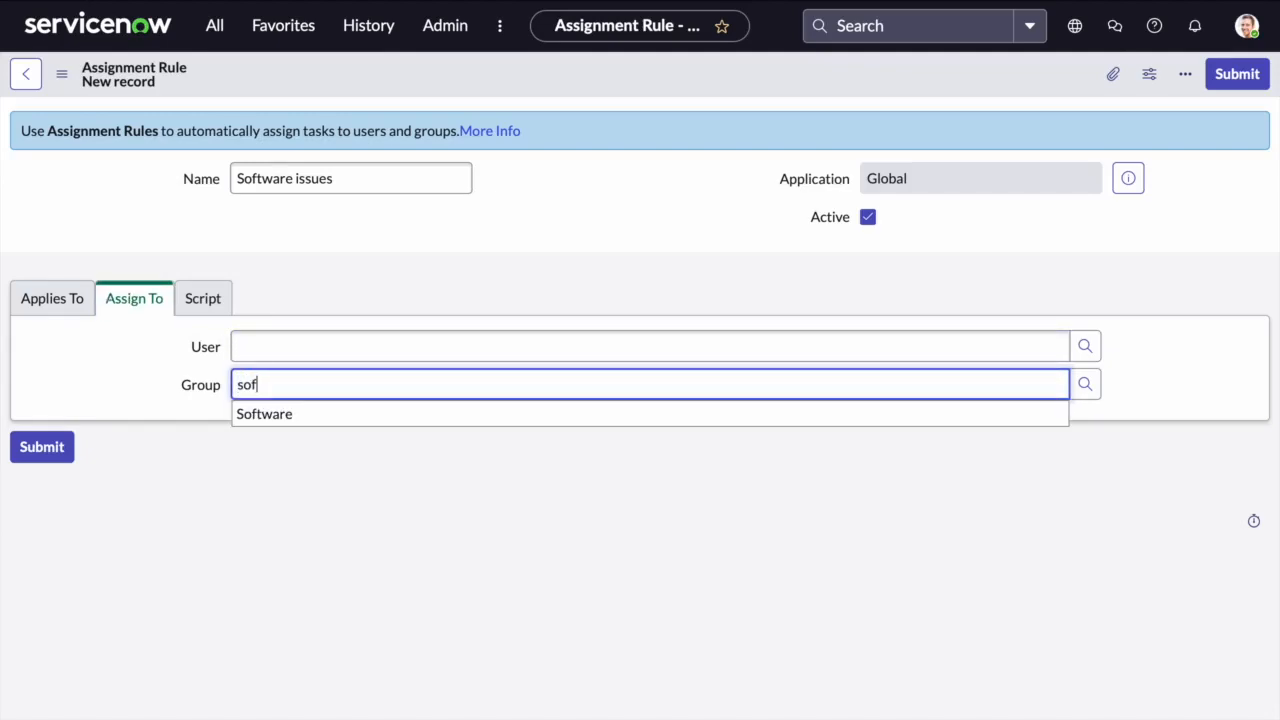
{"action": "left_click", "coordinate": [294, 421]}
{"action": "left_click", "coordinate": [333, 356]}
{"action": "type", "text": "b"}
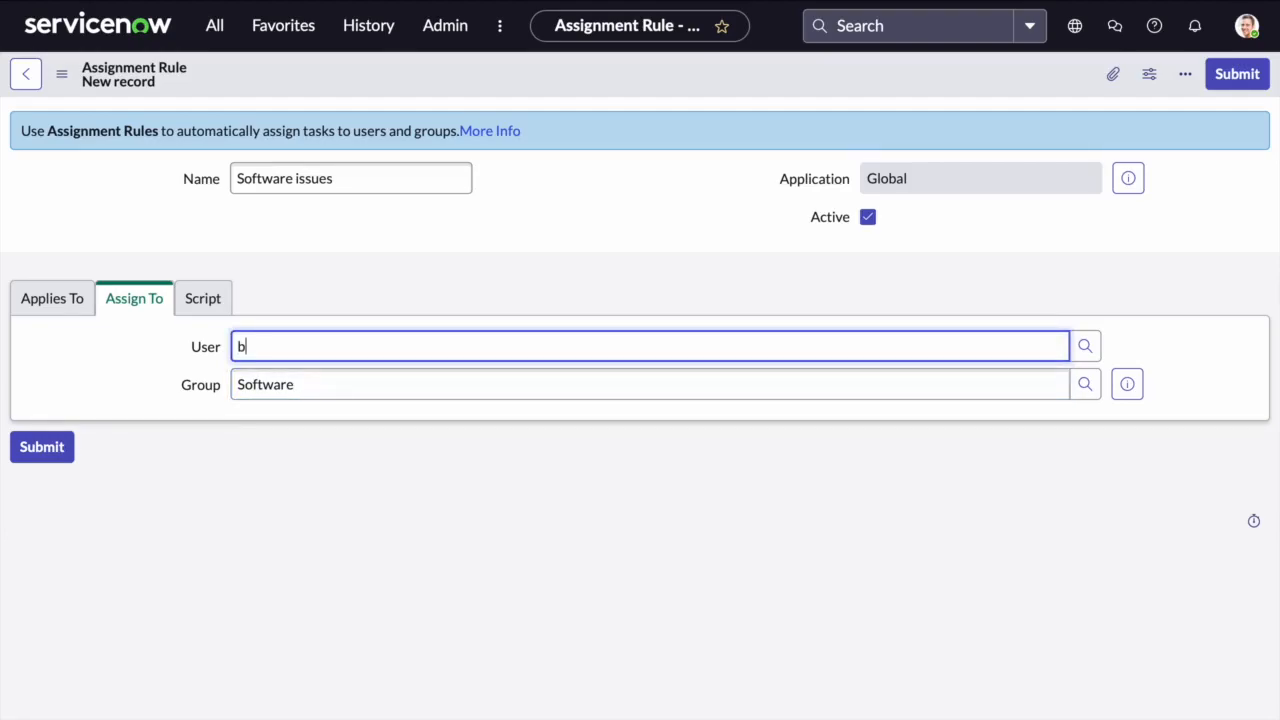
{"action": "type", "text": "eth"}
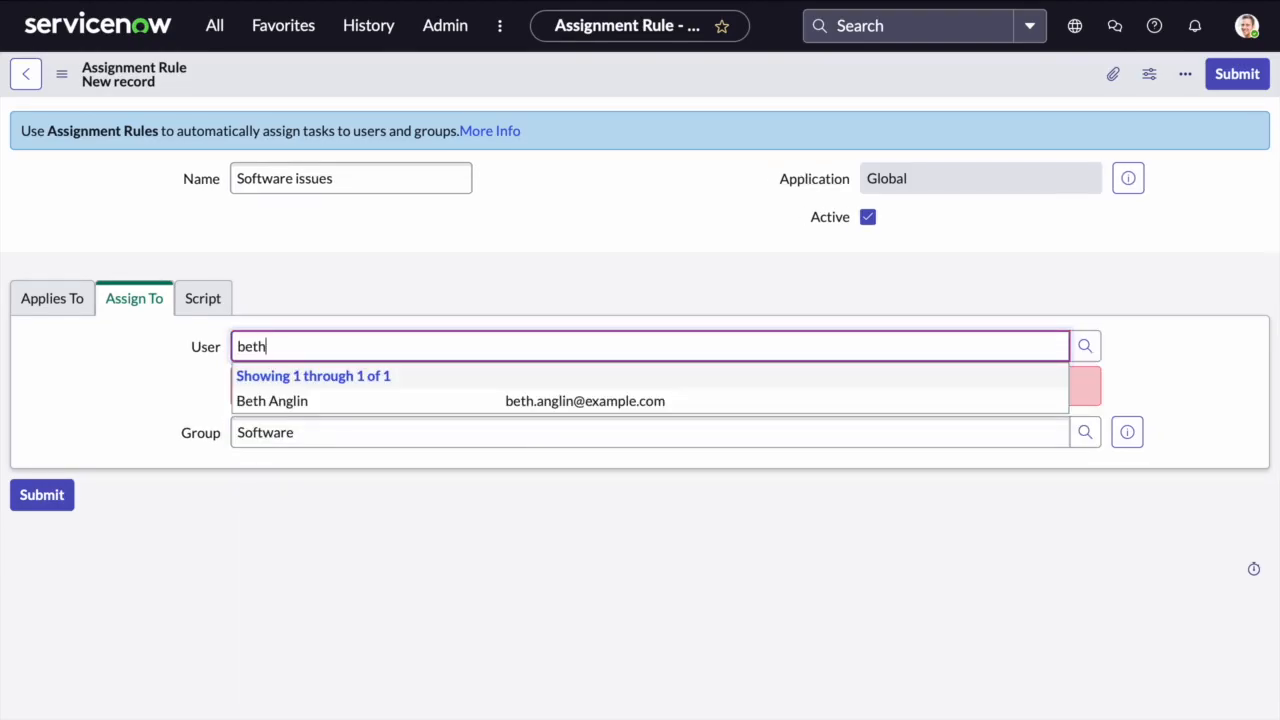
{"action": "left_click", "coordinate": [276, 400]}
{"action": "left_click", "coordinate": [274, 491]}
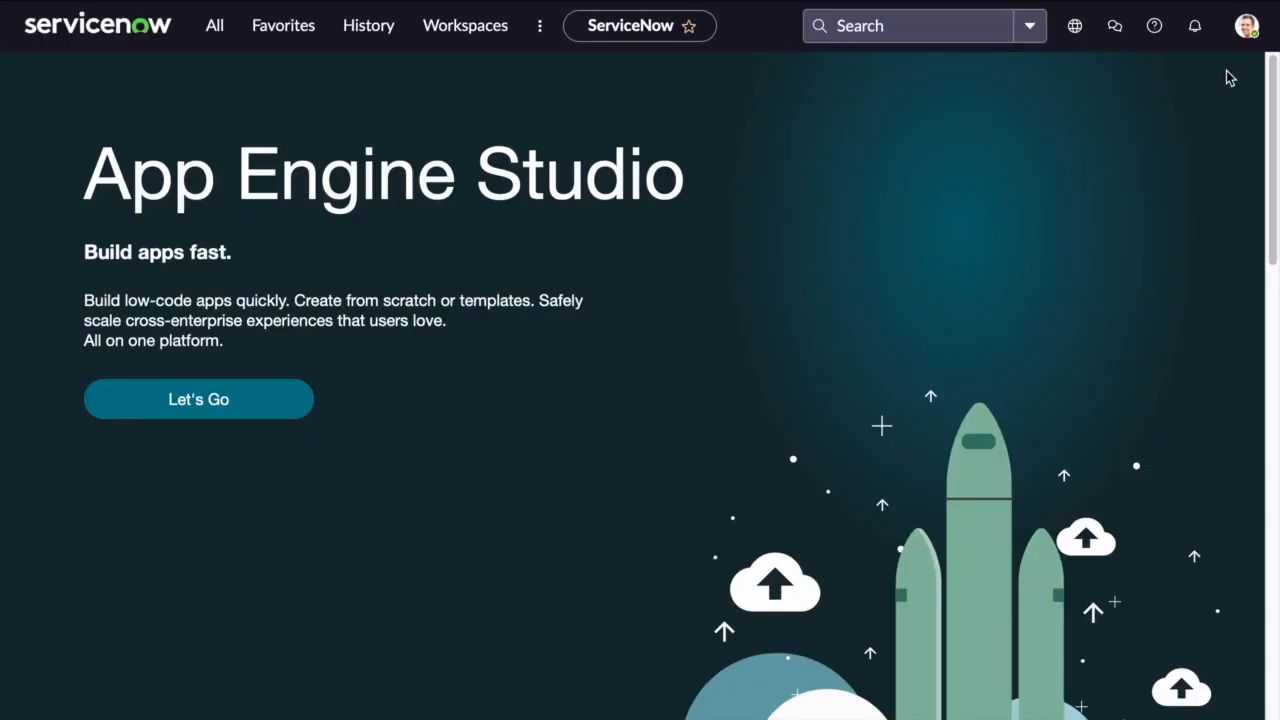
Impersonate the iPad customer user from the recent impersonations
{"action": "left_click", "coordinate": [1246, 26]}
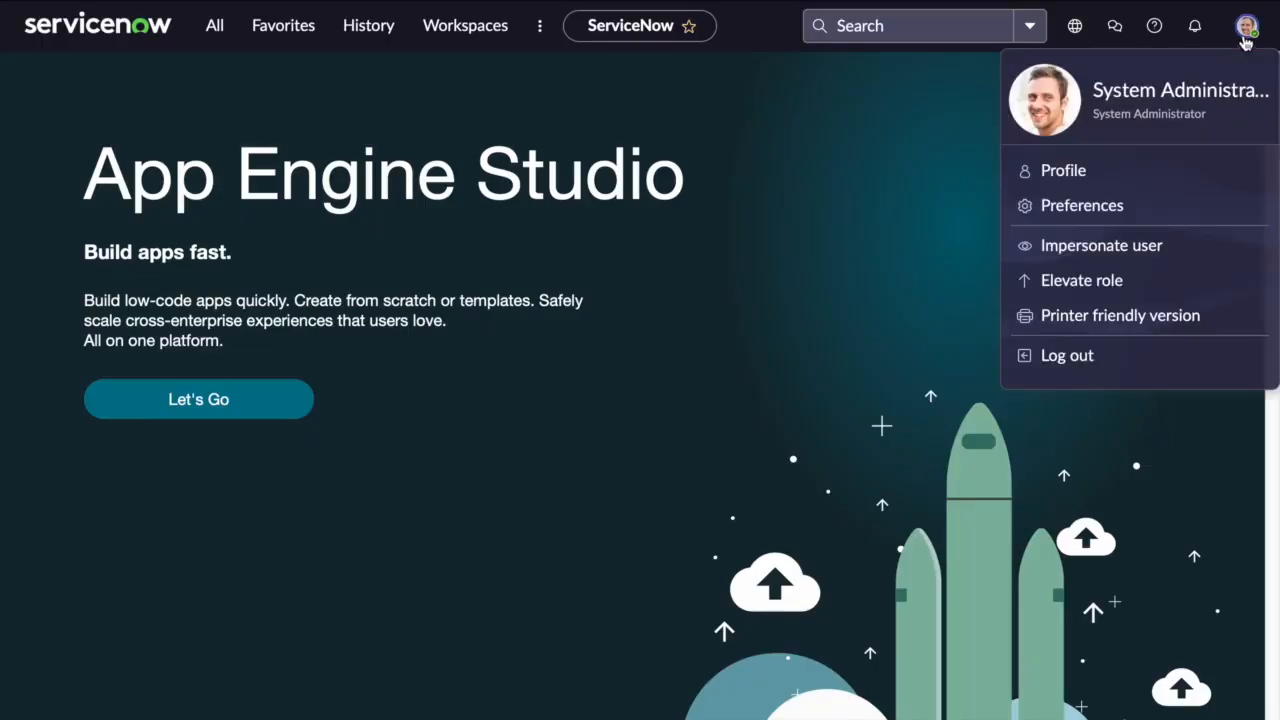
{"action": "left_click", "coordinate": [1090, 245]}
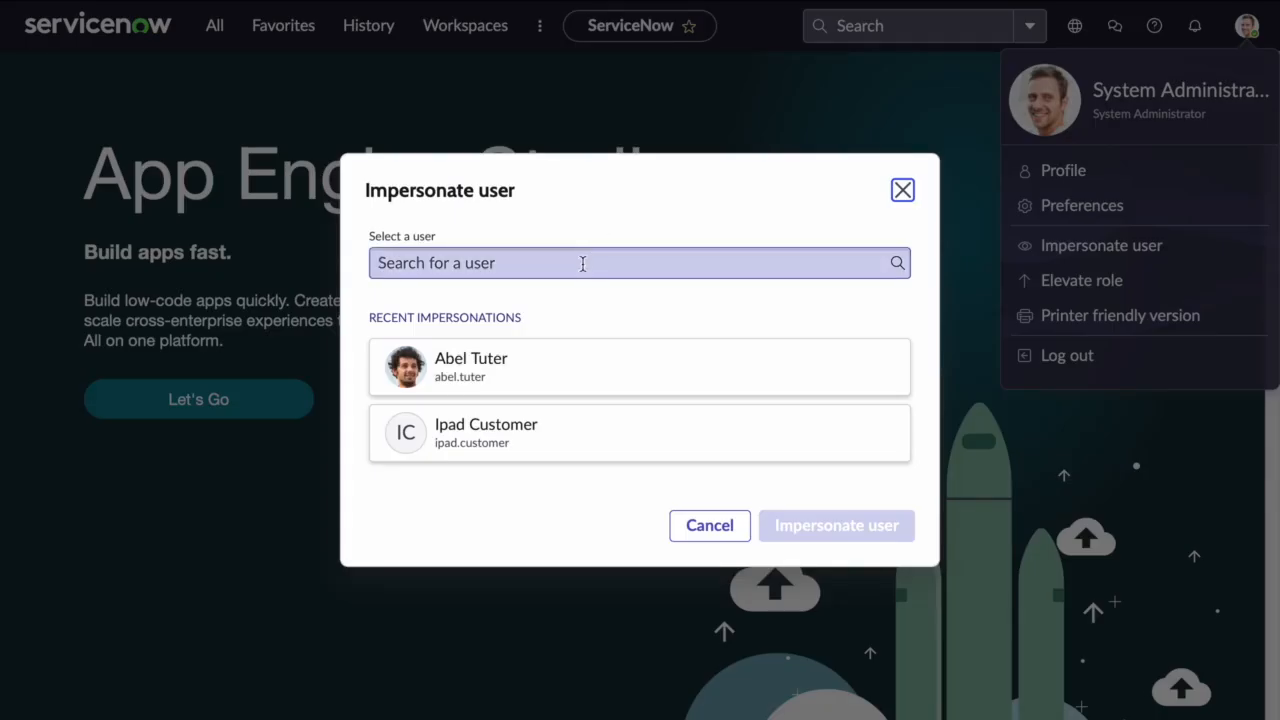
{"action": "left_click", "coordinate": [522, 435]}
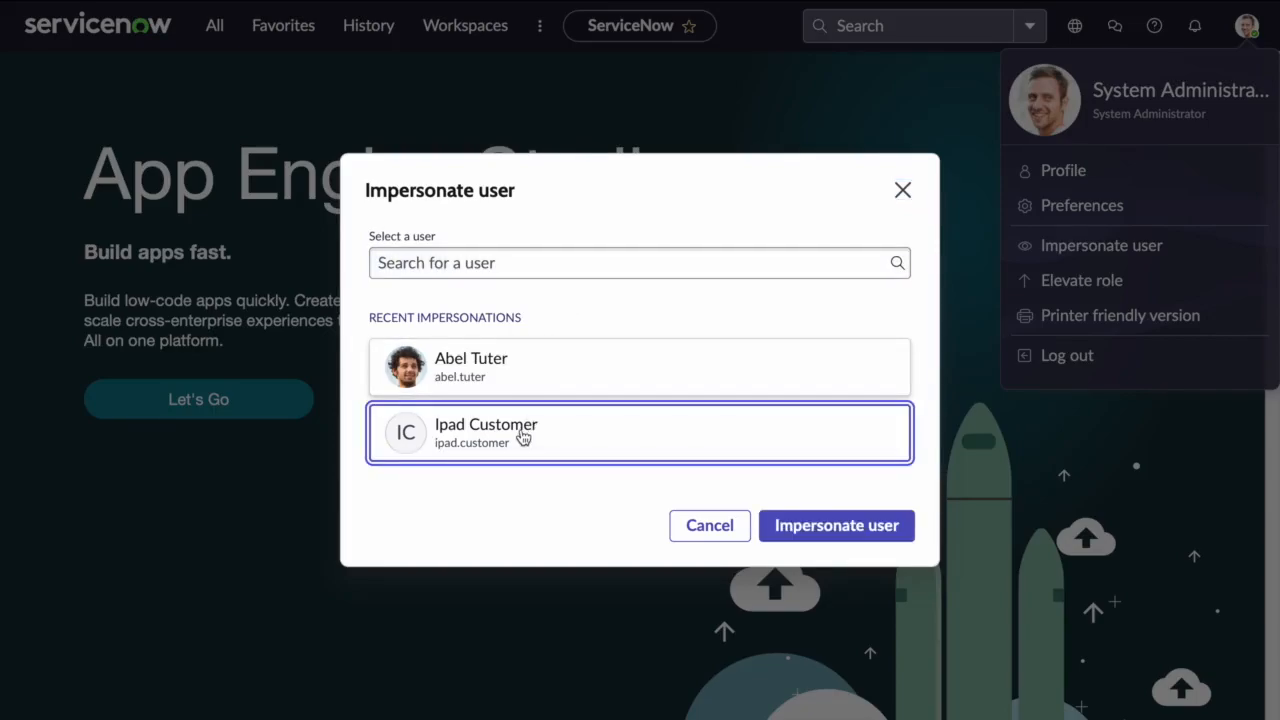
{"action": "left_click", "coordinate": [816, 533]}
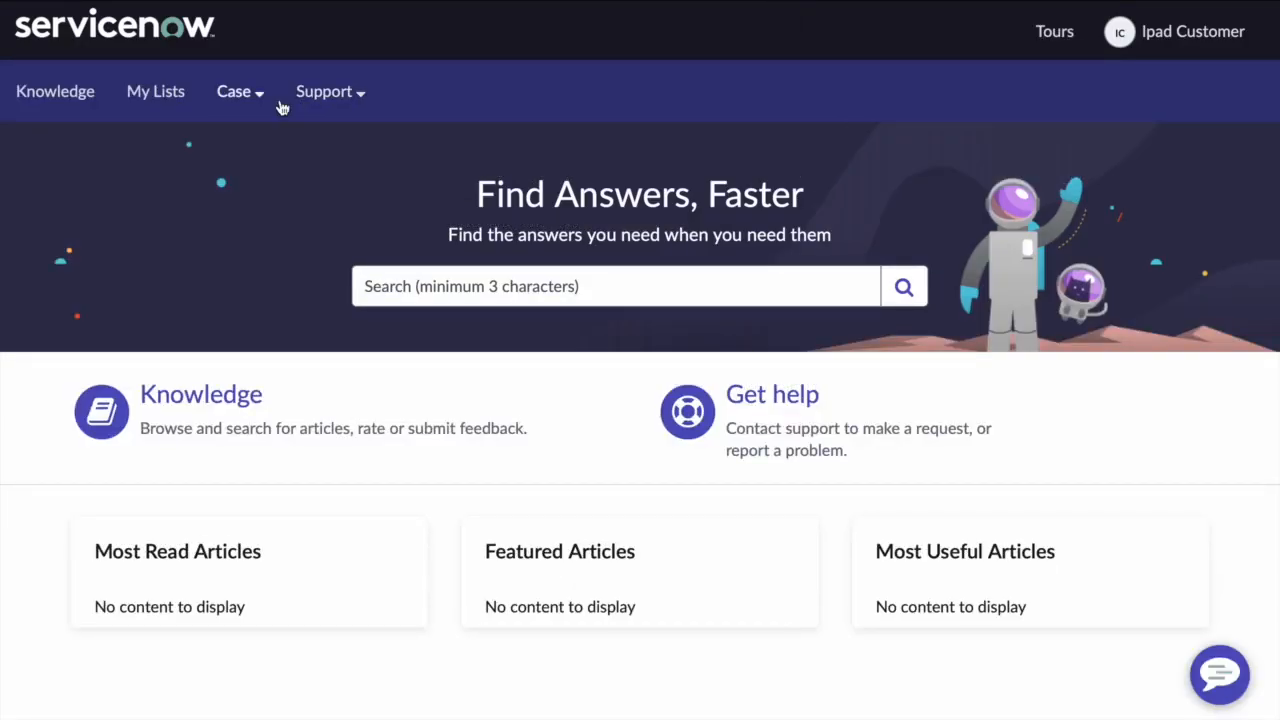
In the Customer Service Portal, start a case for a product and choose Apple iPad 3 as the product
{"action": "left_click", "coordinate": [243, 100]}
{"action": "left_click", "coordinate": [285, 192]}
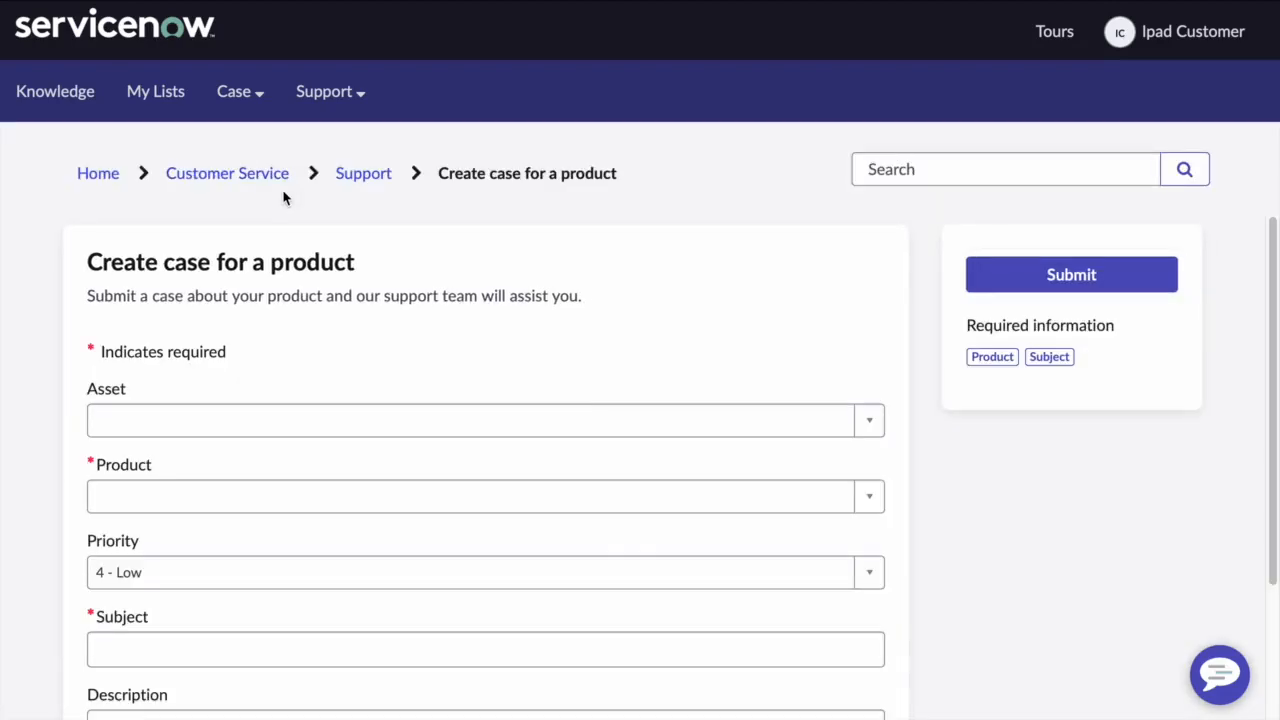
{"action": "scroll", "coordinate": [920, 371], "scroll_direction": "down", "scroll_amount": 2}
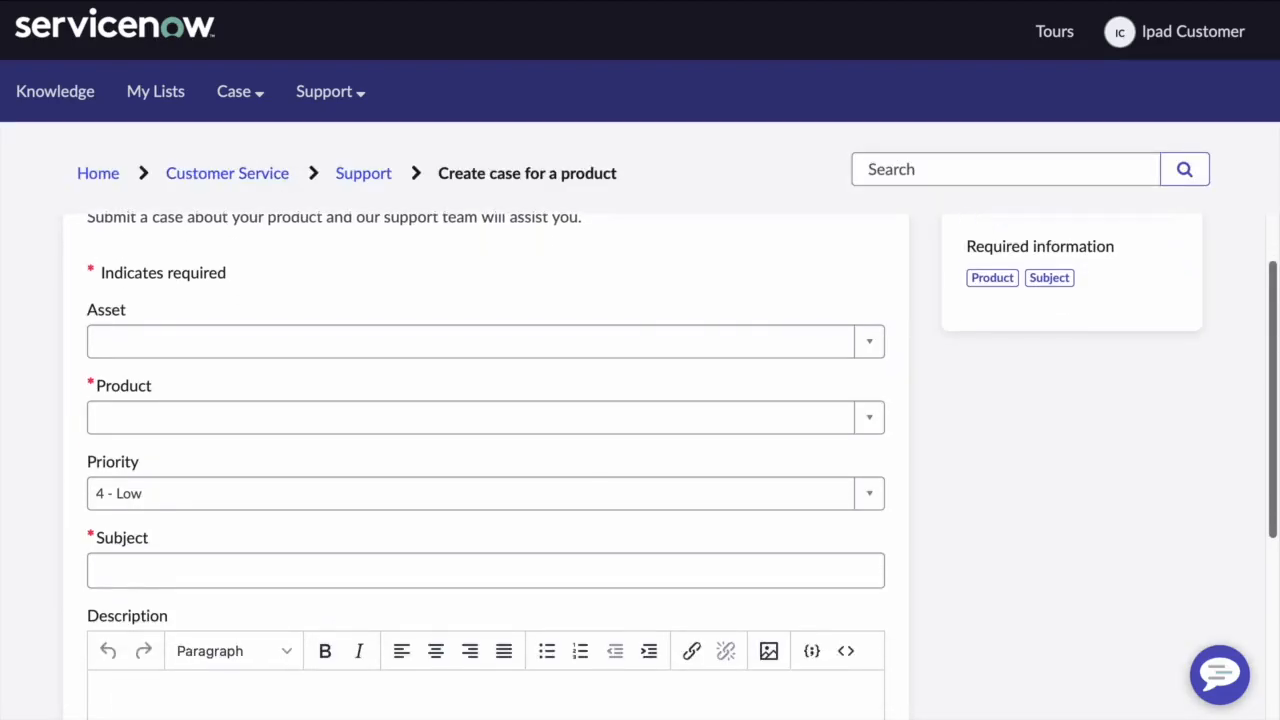
{"action": "left_click", "coordinate": [378, 424]}
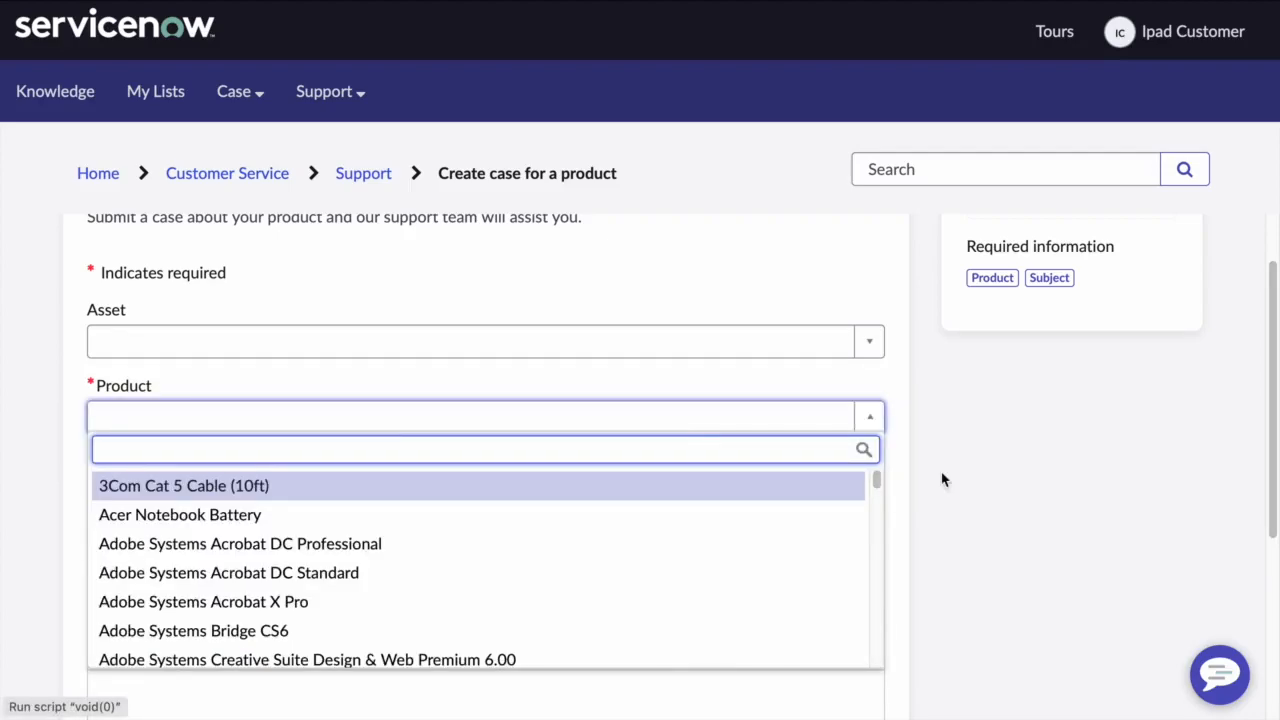
{"action": "left_click_drag", "start_coordinate": [877, 486], "coordinate": [879, 528]}
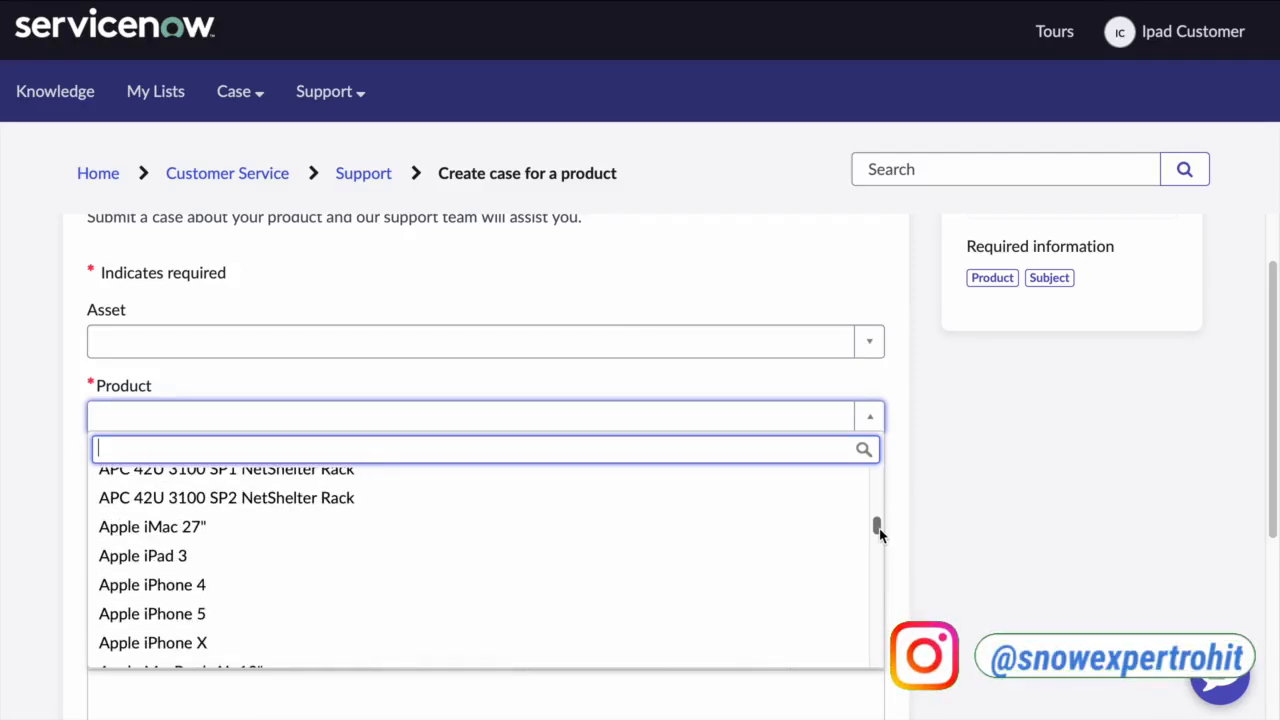
{"action": "left_click", "coordinate": [321, 555]}
Enter "software not updating" as the subject of the product case
{"action": "left_click", "coordinate": [319, 555]}
{"action": "type", "text": "software not u"}
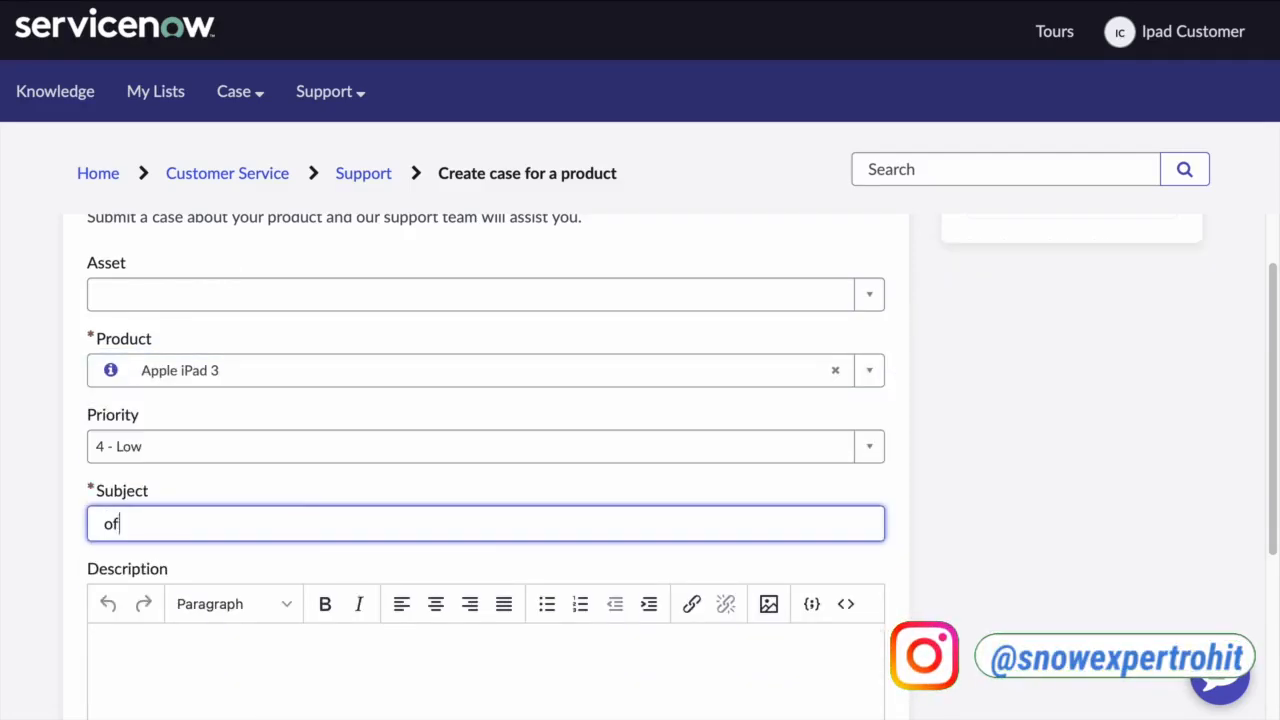
{"action": "type", "text": "pdating"}
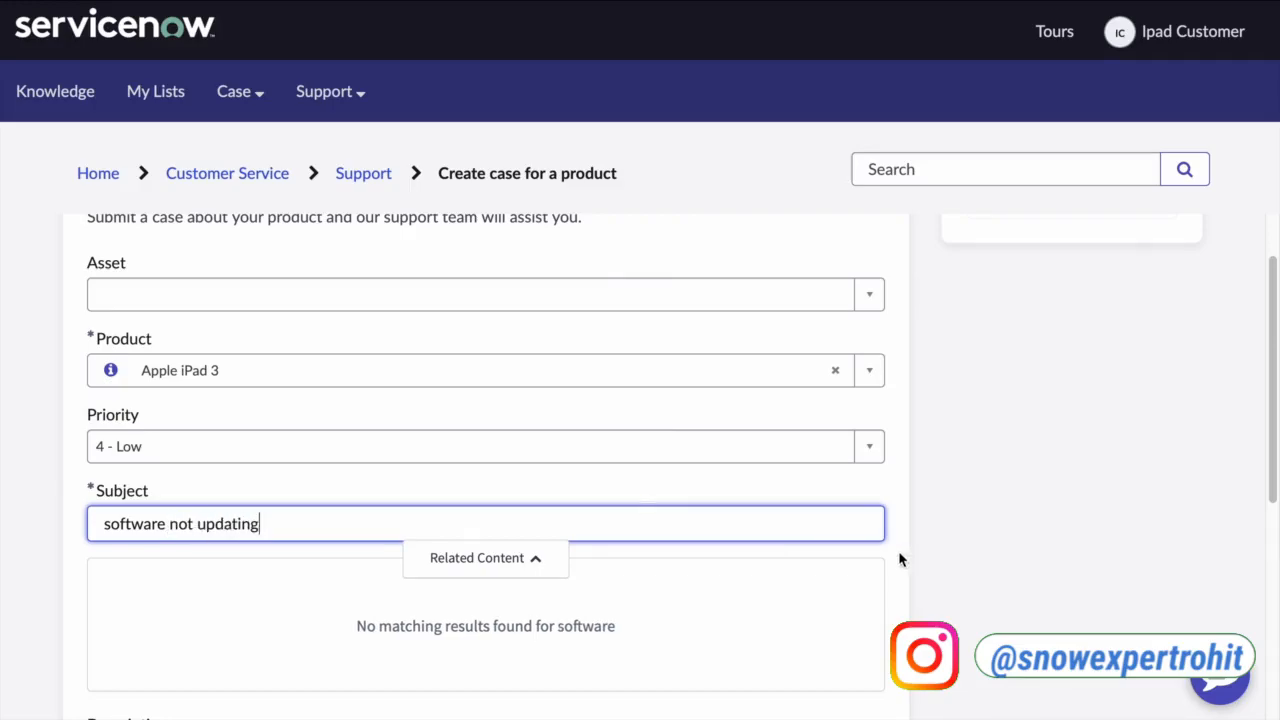
{"action": "scroll", "coordinate": [783, 560], "scroll_direction": "down", "scroll_amount": 5}
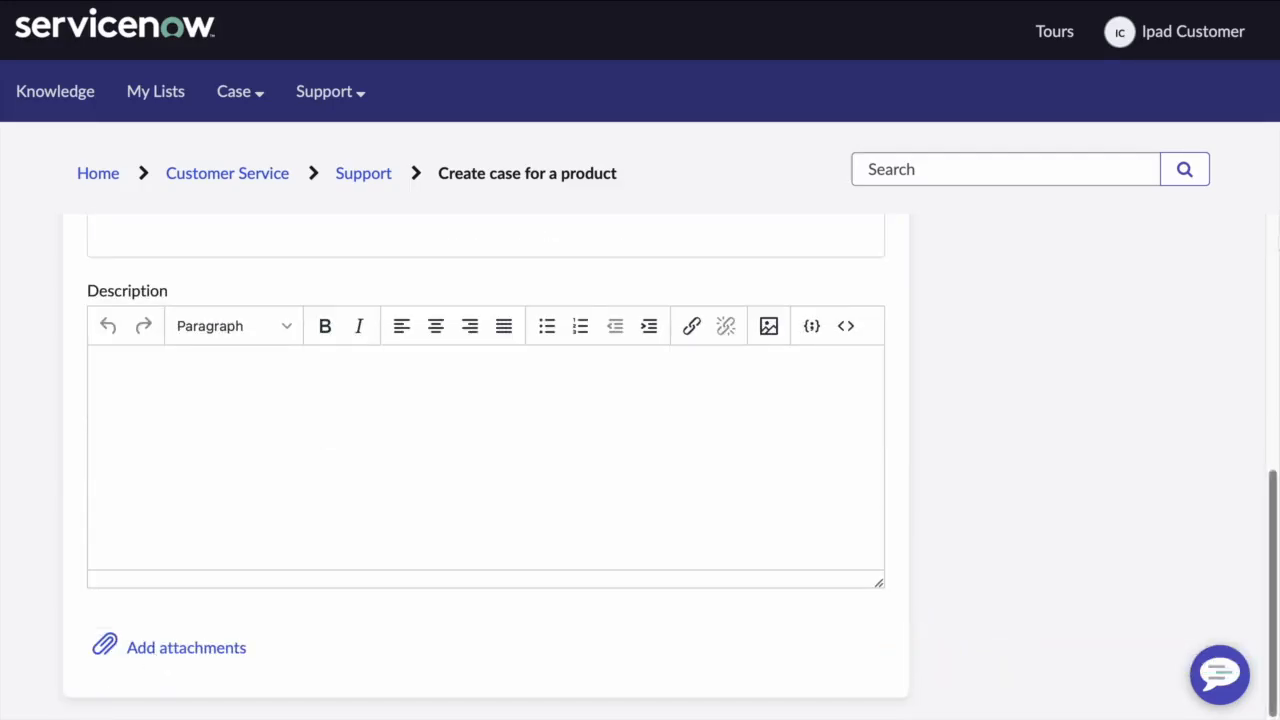
Submit the Apple iPad 3 case and review the created request's number, assignee and product
{"action": "scroll", "coordinate": [1000, 400], "scroll_direction": "up", "scroll_amount": 5}
{"action": "left_click", "coordinate": [1083, 277]}
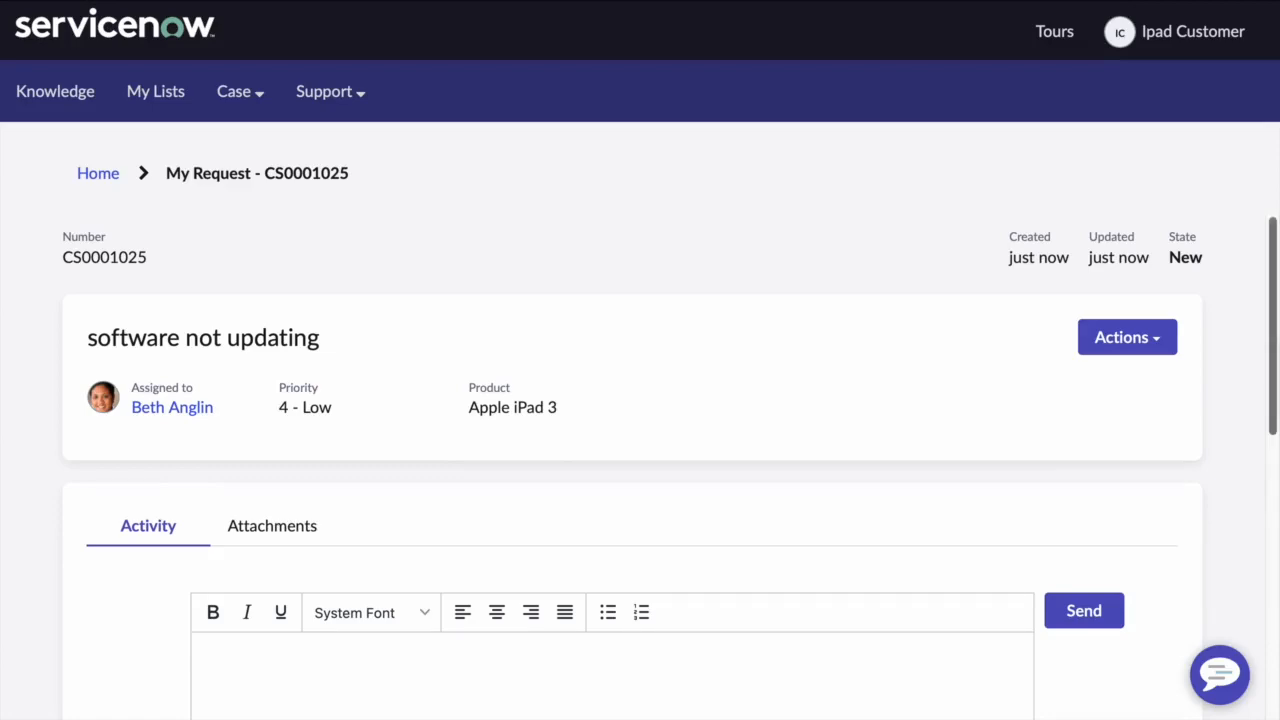
{"action": "left_click_drag", "start_coordinate": [1271, 352], "coordinate": [1269, 406]}
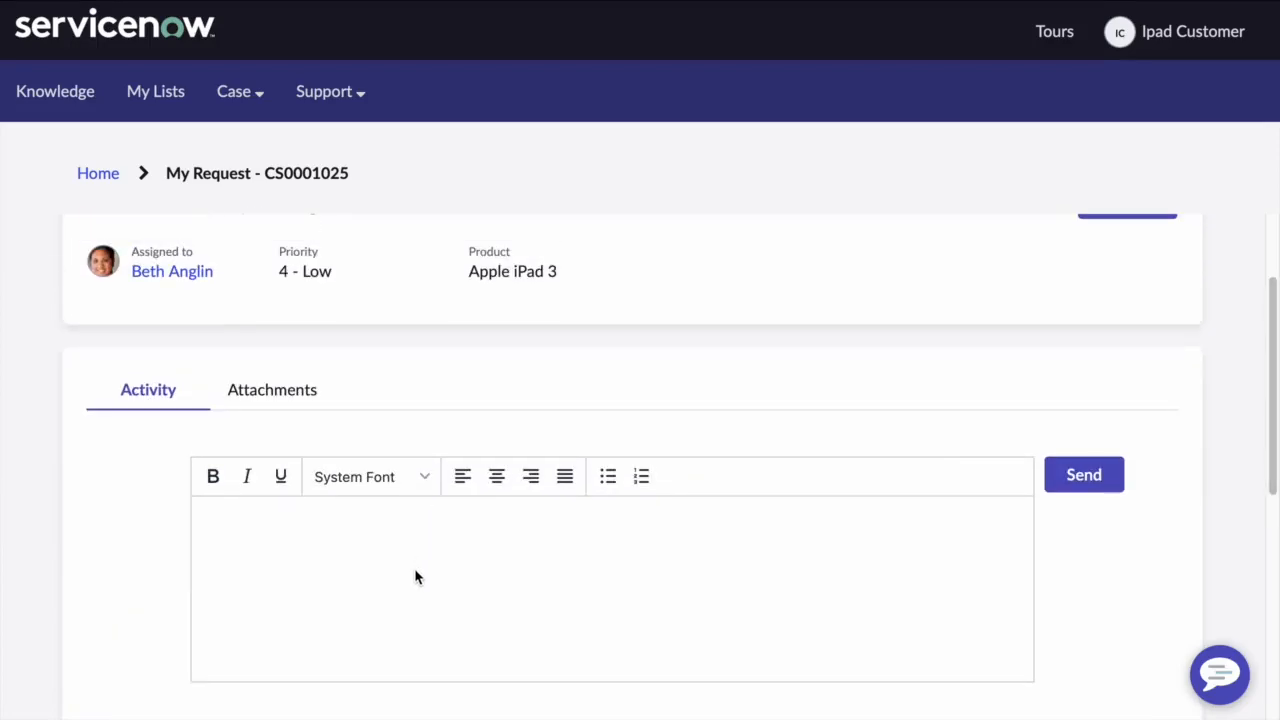
{"action": "scroll", "coordinate": [174, 257], "scroll_direction": "up", "scroll_amount": 2}
{"action": "double_click", "coordinate": [91, 255]}
{"action": "left_click", "coordinate": [257, 254]}
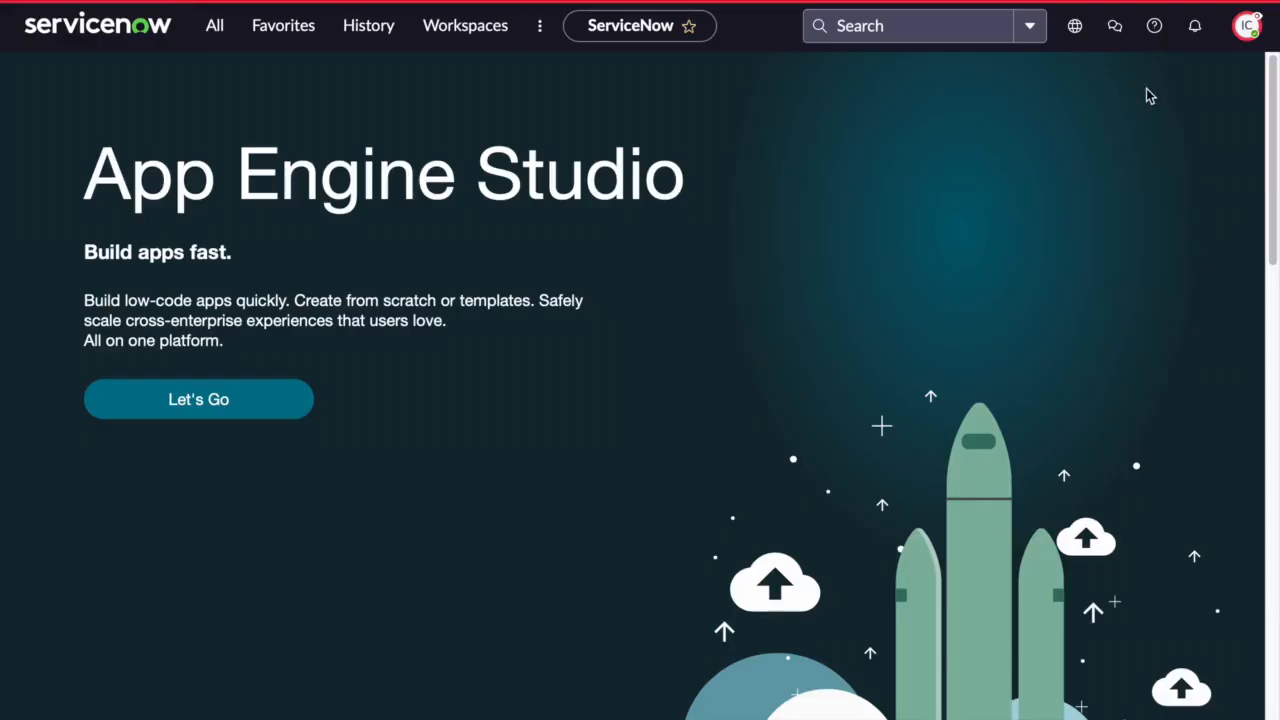
End the customer impersonation and open the "software not updating" case from the list of all cases
{"action": "left_click", "coordinate": [1250, 28]}
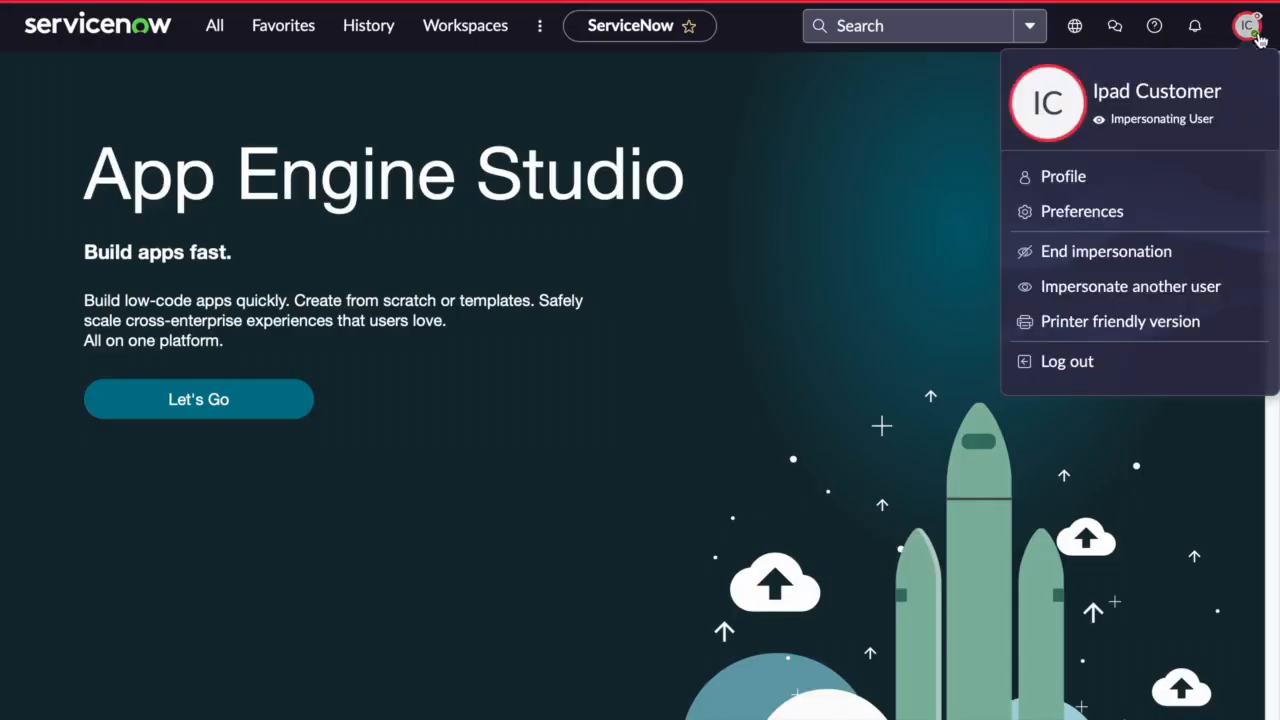
{"action": "left_click", "coordinate": [1113, 252]}
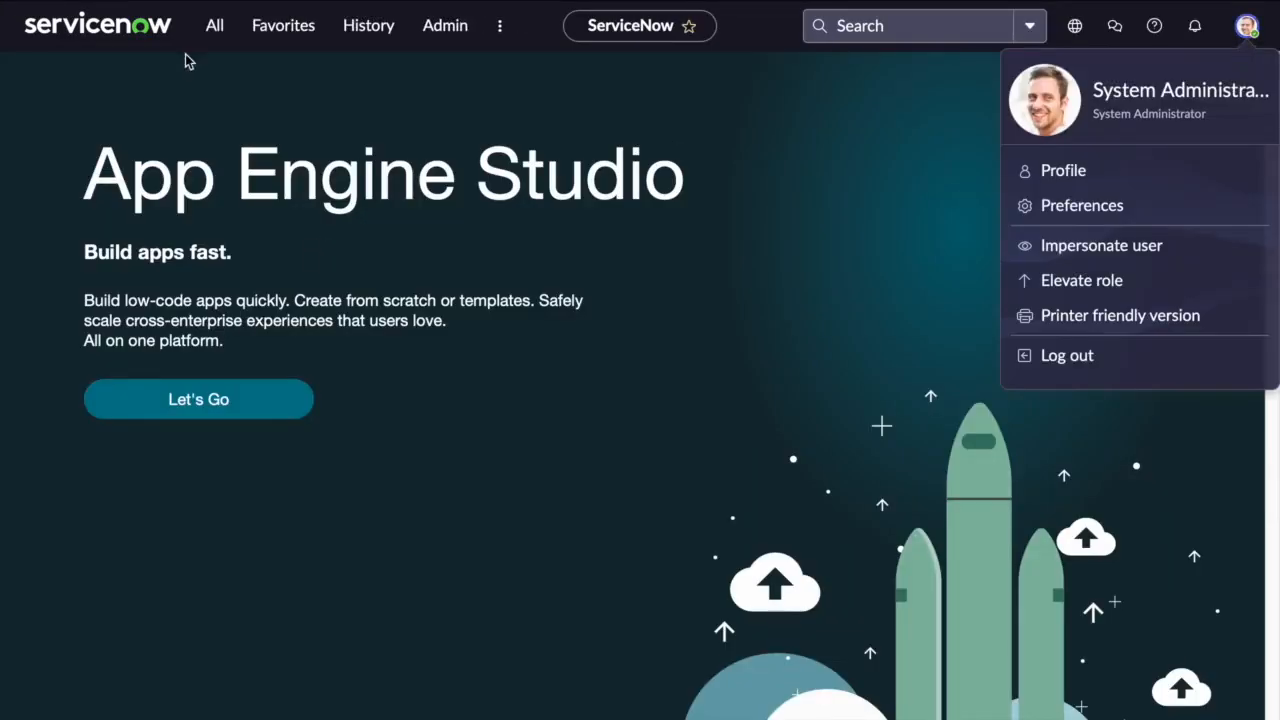
{"action": "left_click", "coordinate": [214, 25]}
{"action": "type", "text": "case"}
{"action": "left_click", "coordinate": [161, 343]}
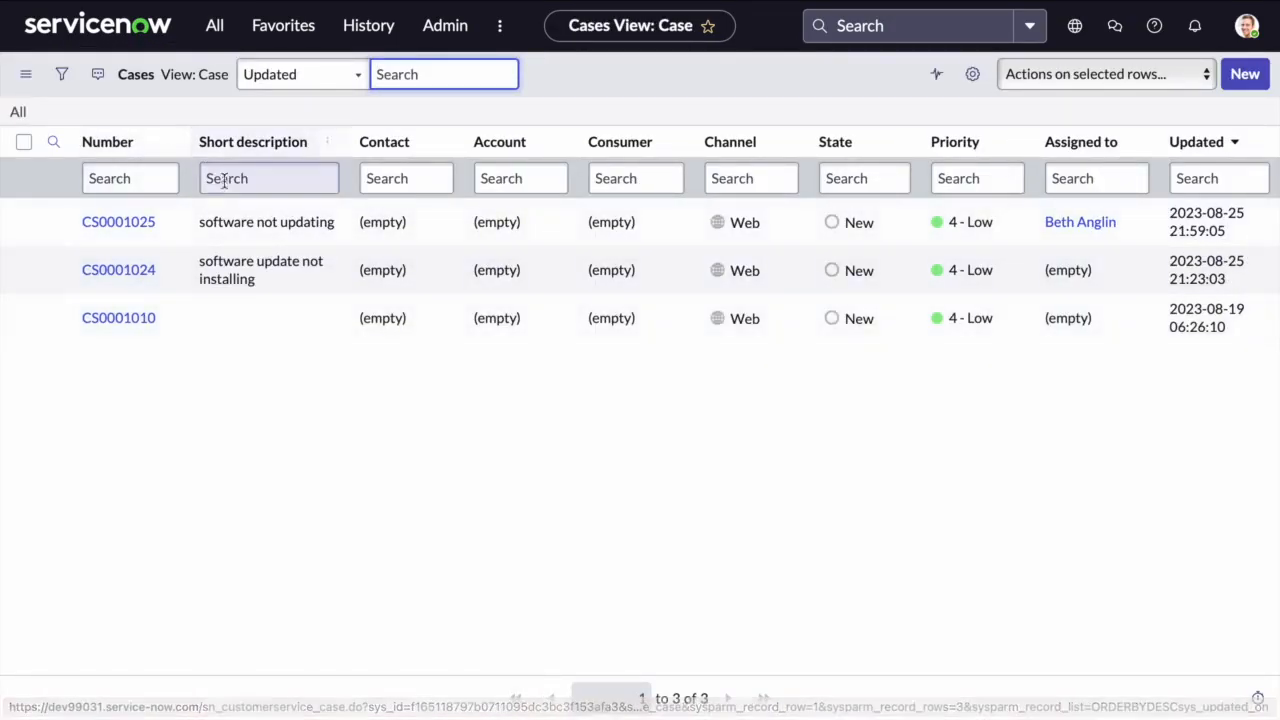
{"action": "left_click", "coordinate": [137, 228]}
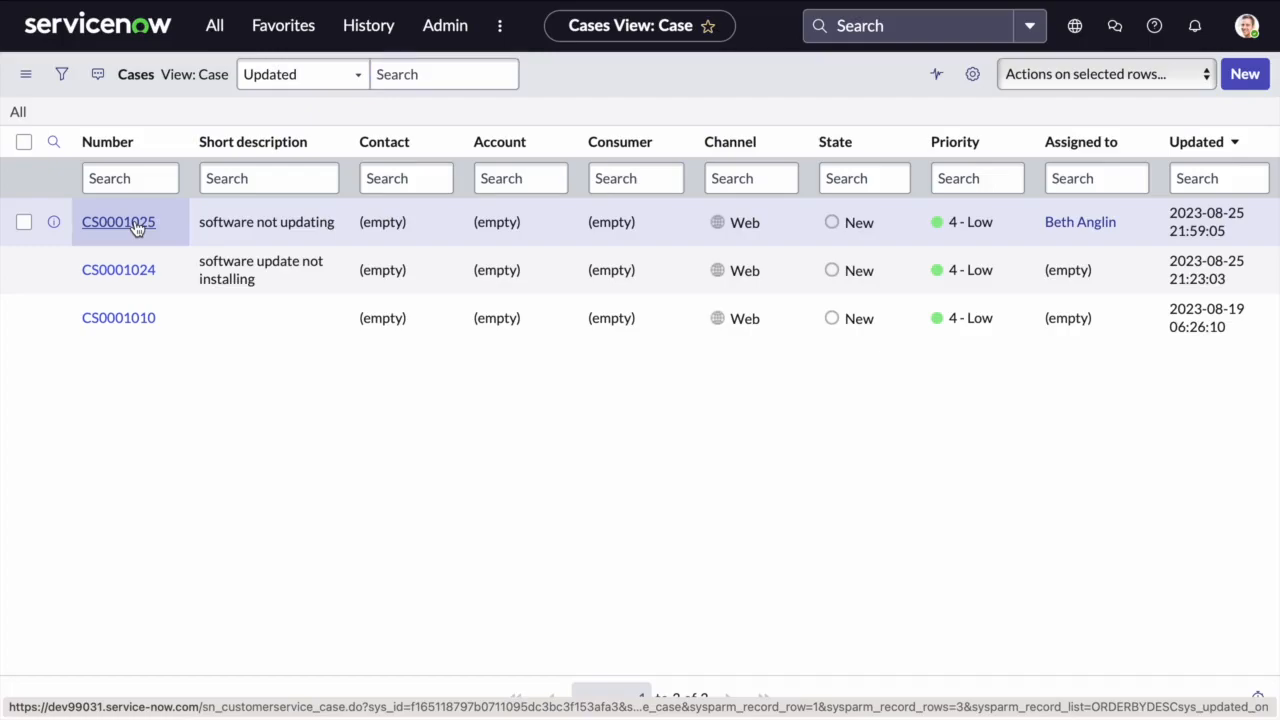